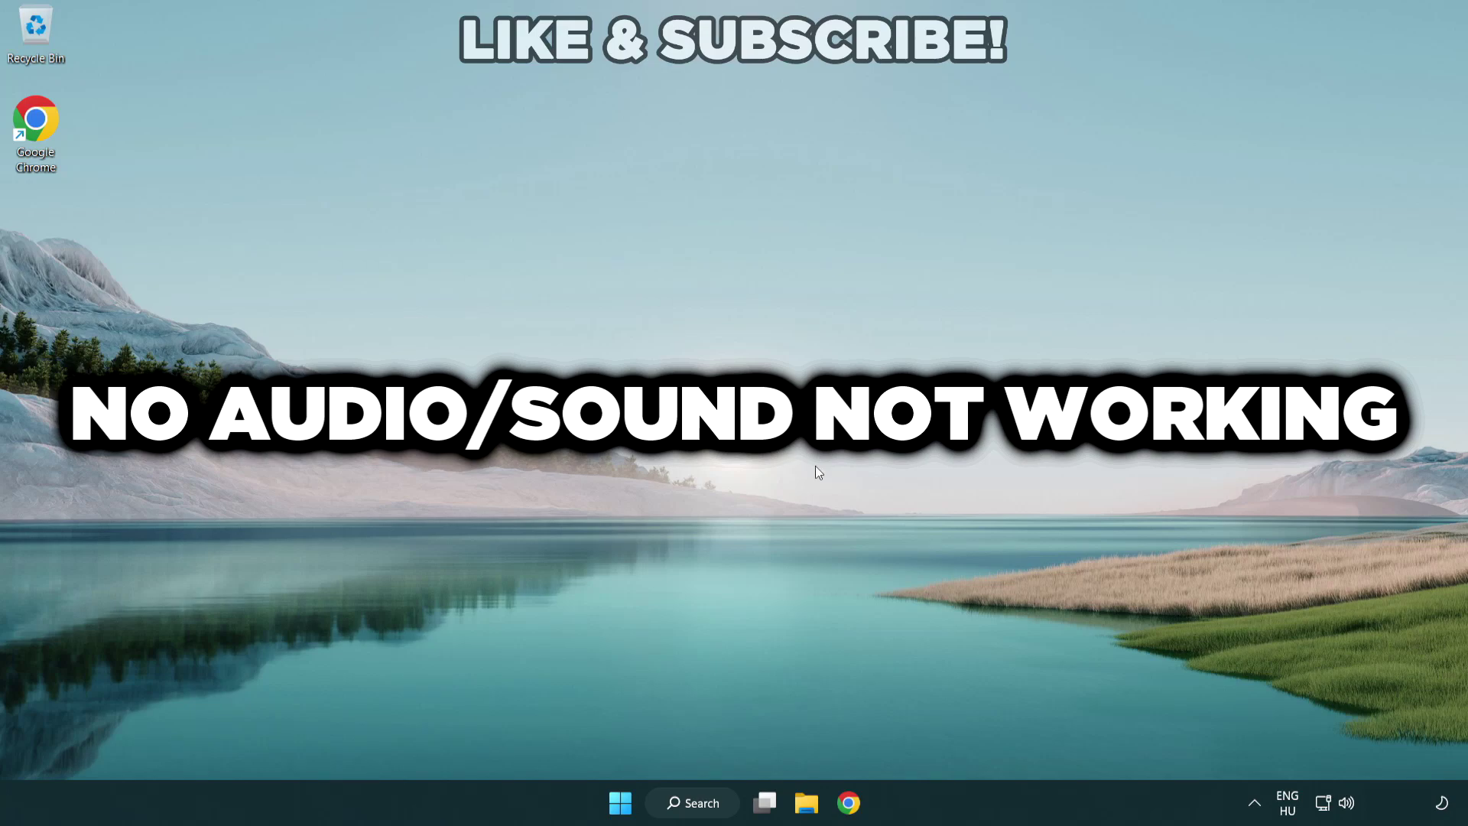
Switch the Quick Settings sound output from CABLE Input to Speakers (High Definition Audio Device).
click(1348, 805)
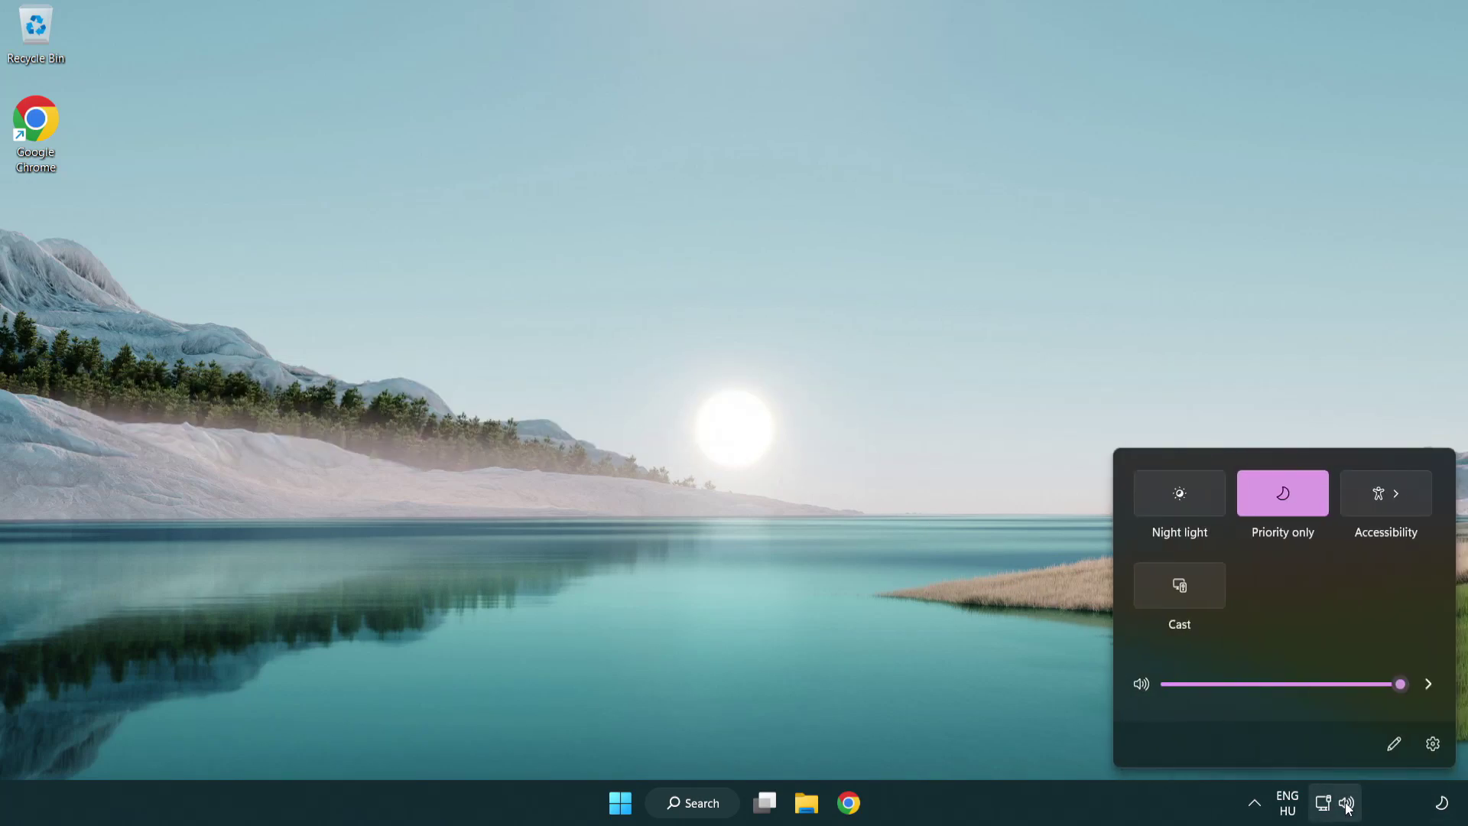
click(1427, 683)
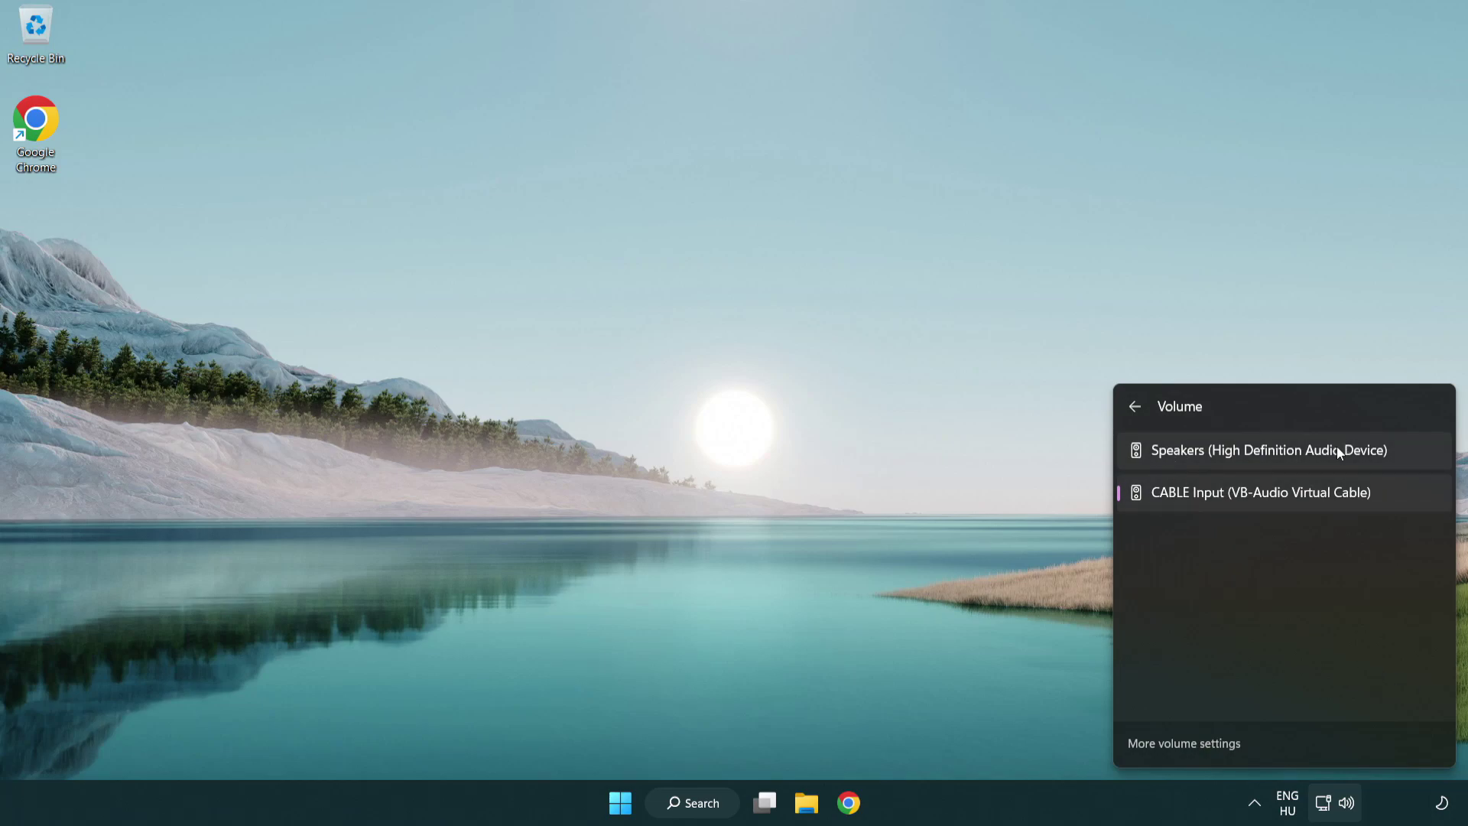
click(1408, 455)
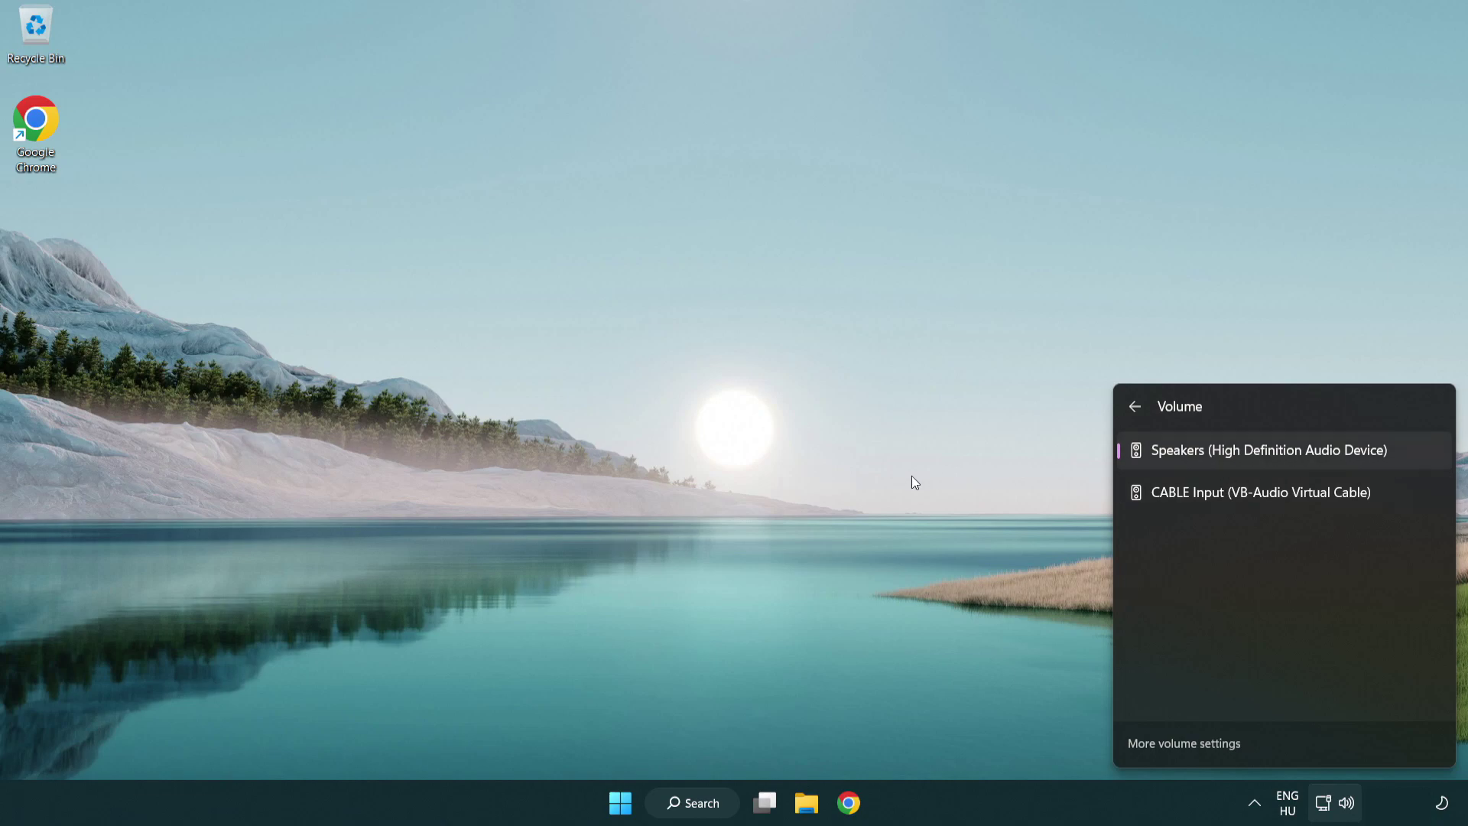
click(795, 450)
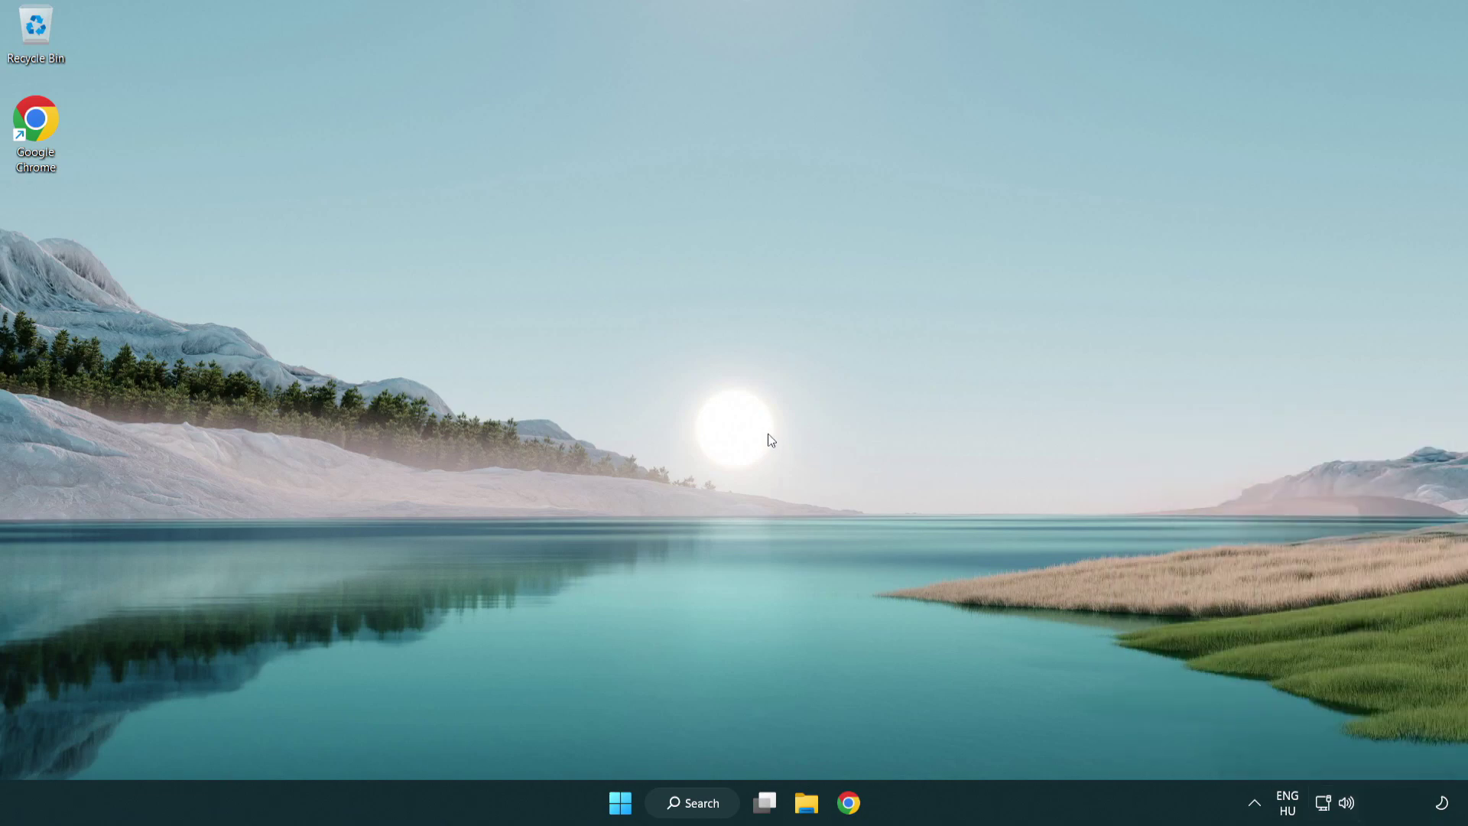
Reset sound devices and app volumes to recommended defaults in the volume mixer, then close Settings.
right_click(1348, 805)
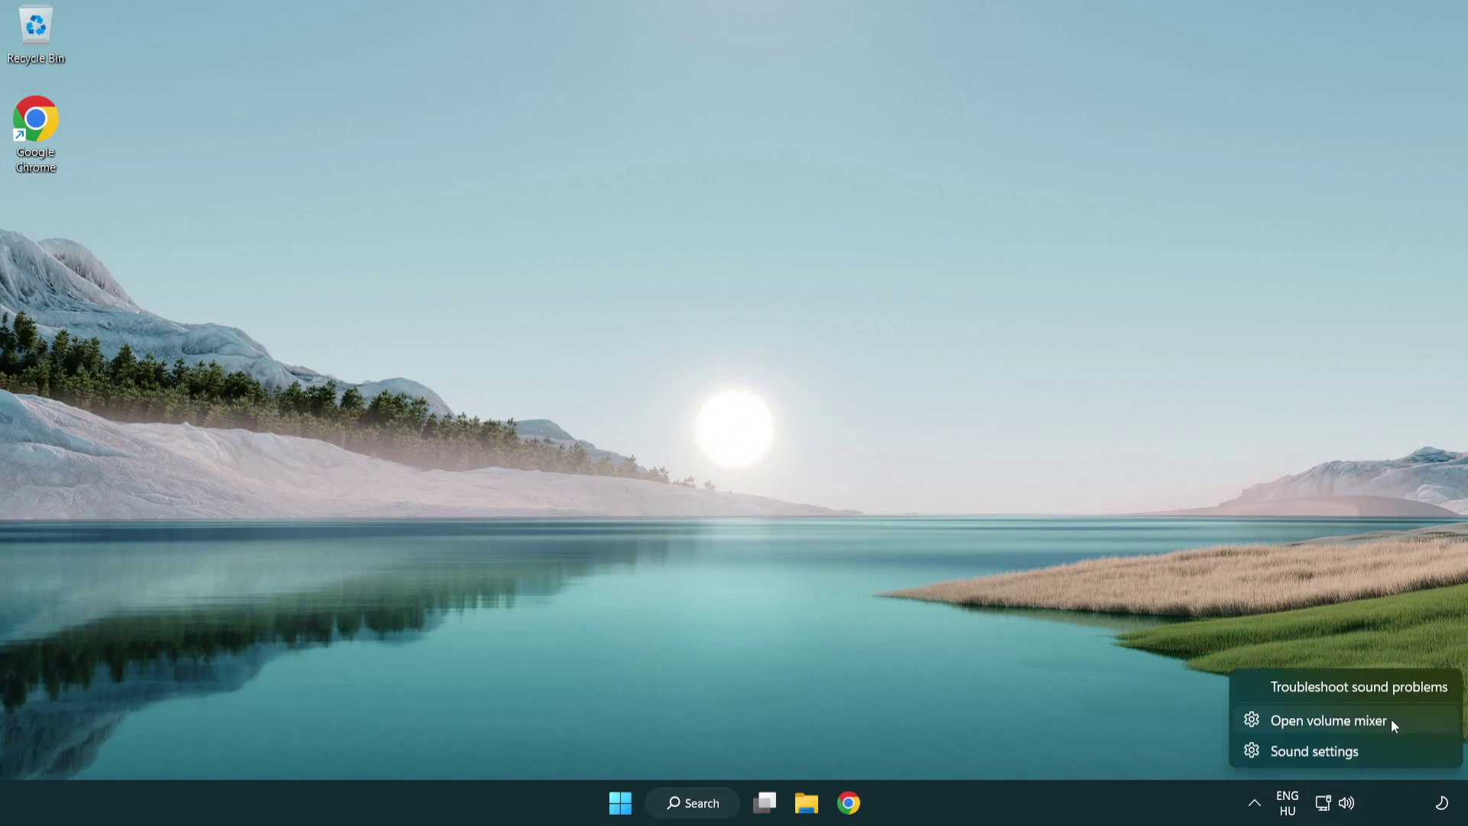
click(1416, 720)
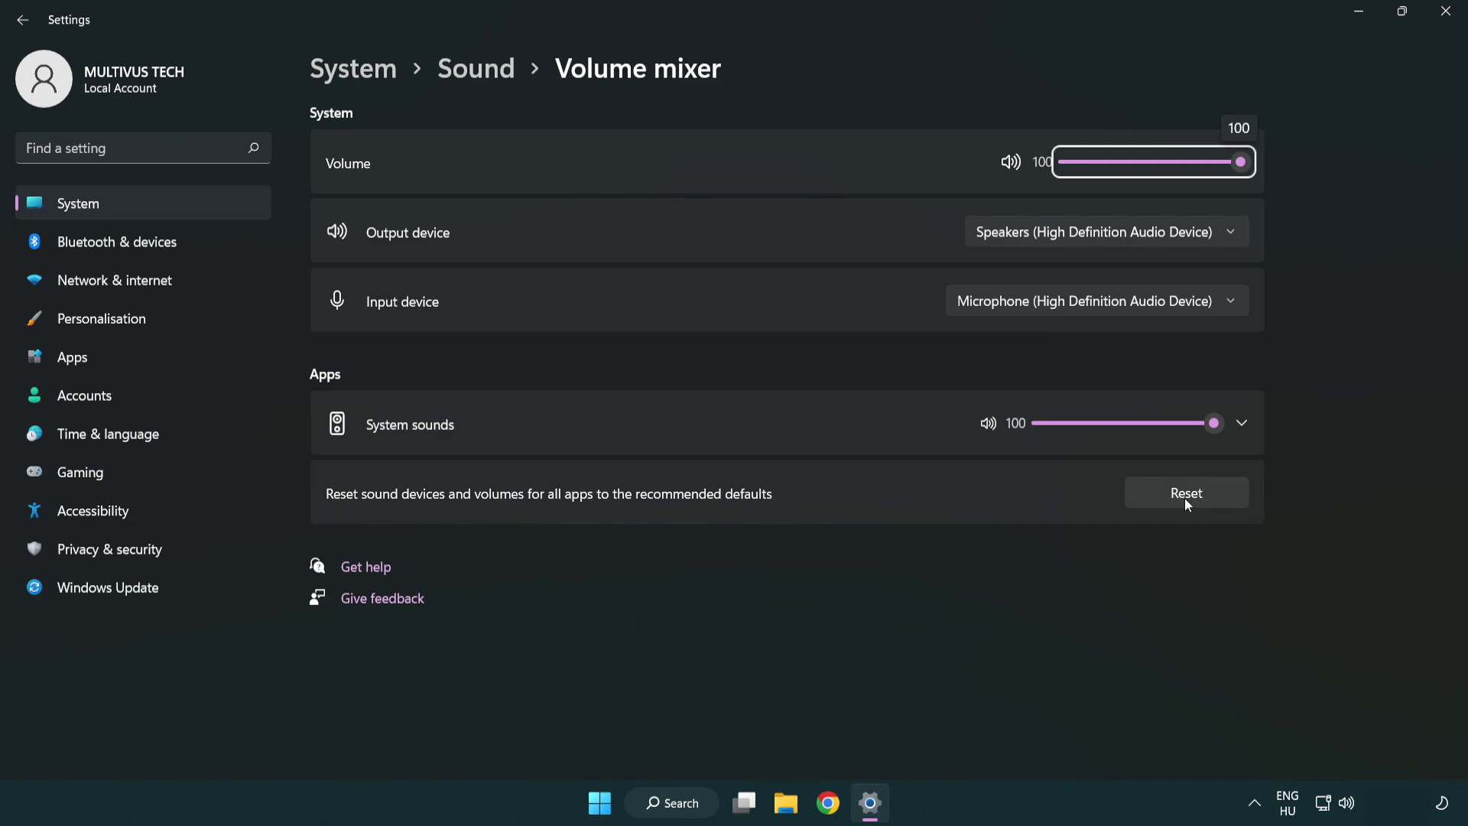
click(1227, 501)
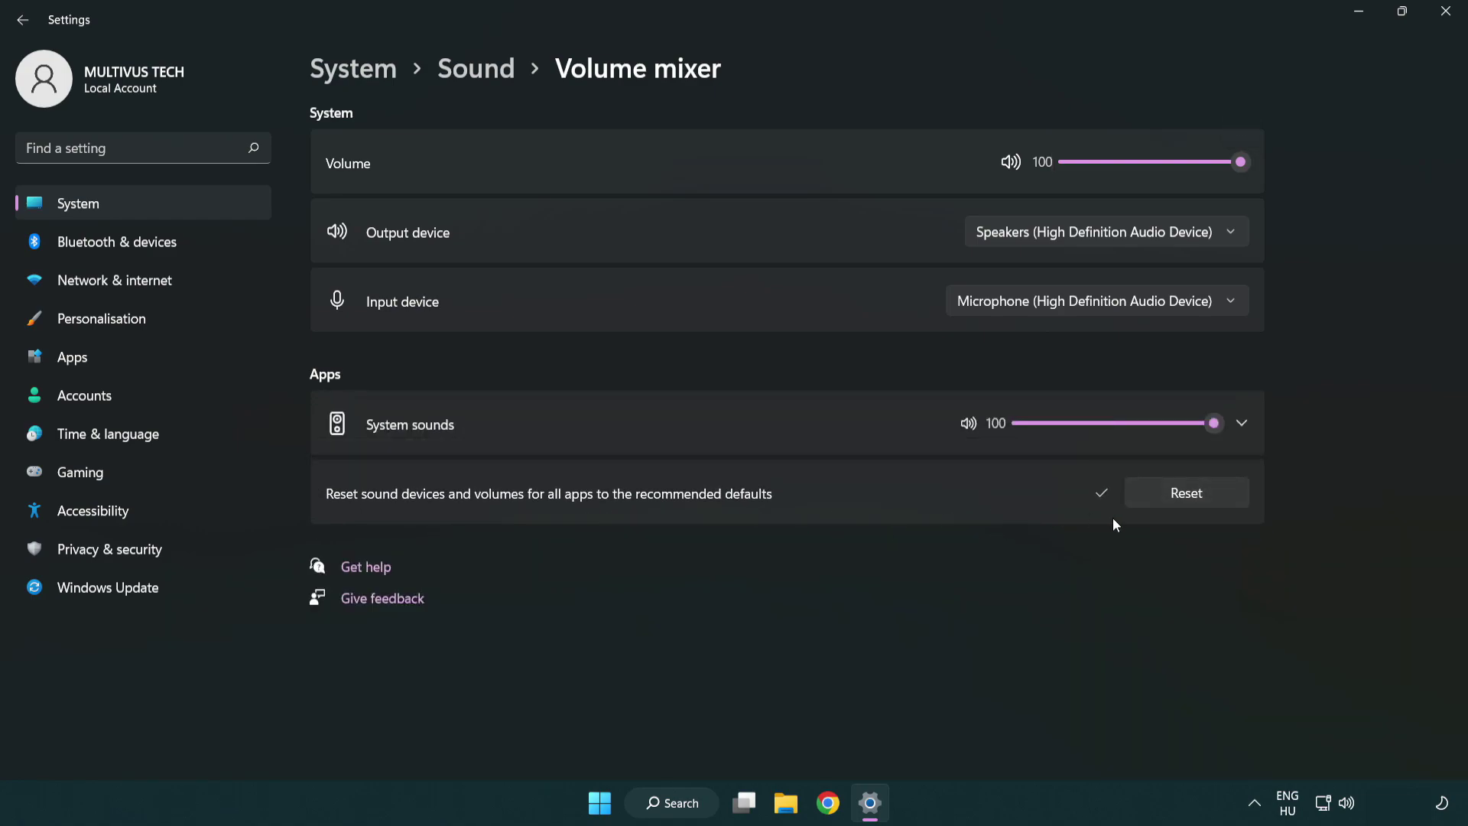
click(1450, 13)
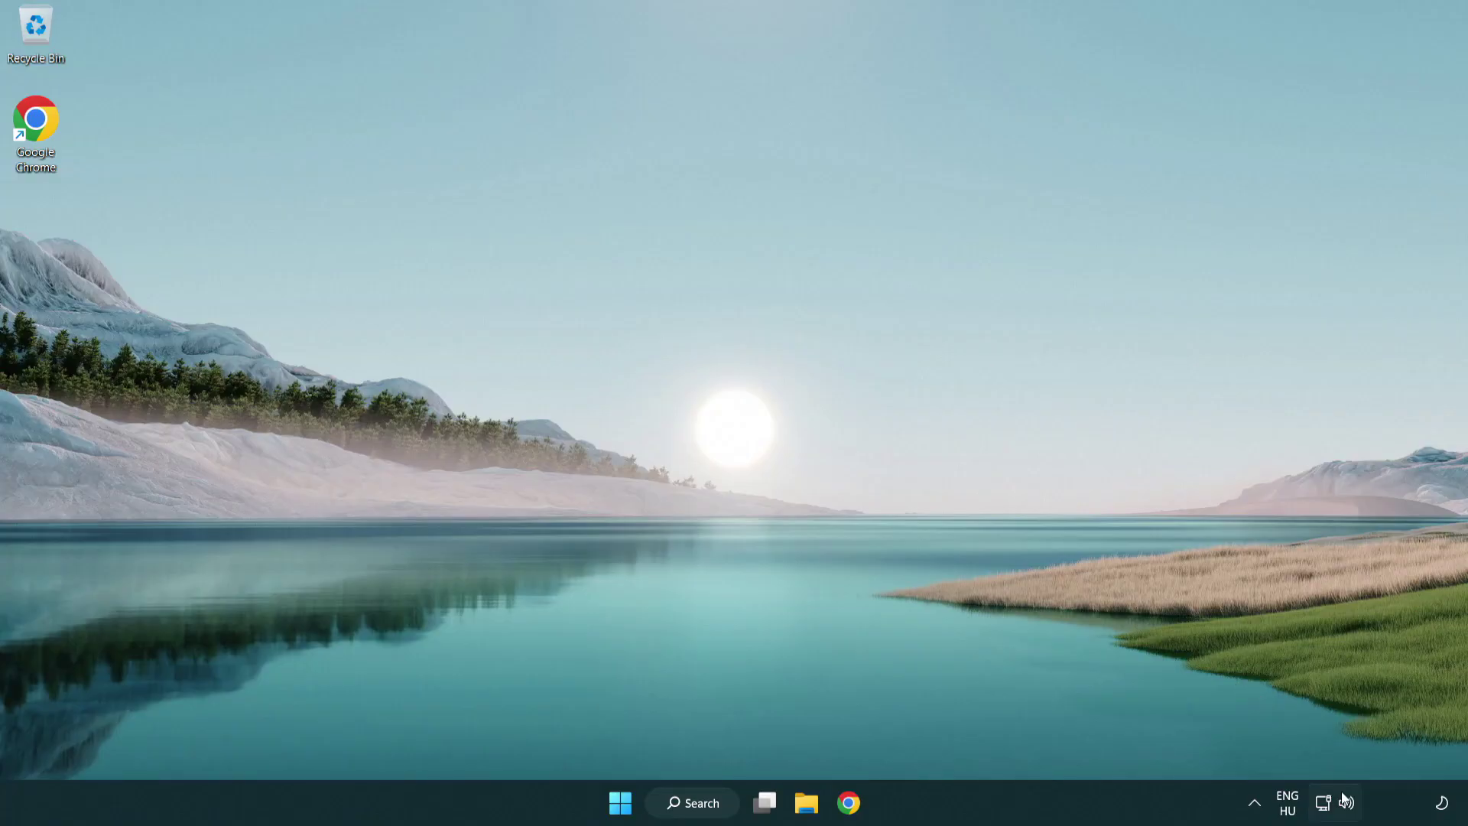
Open System > Sound settings and raise the Speakers output volume to 100.
right_click(1346, 803)
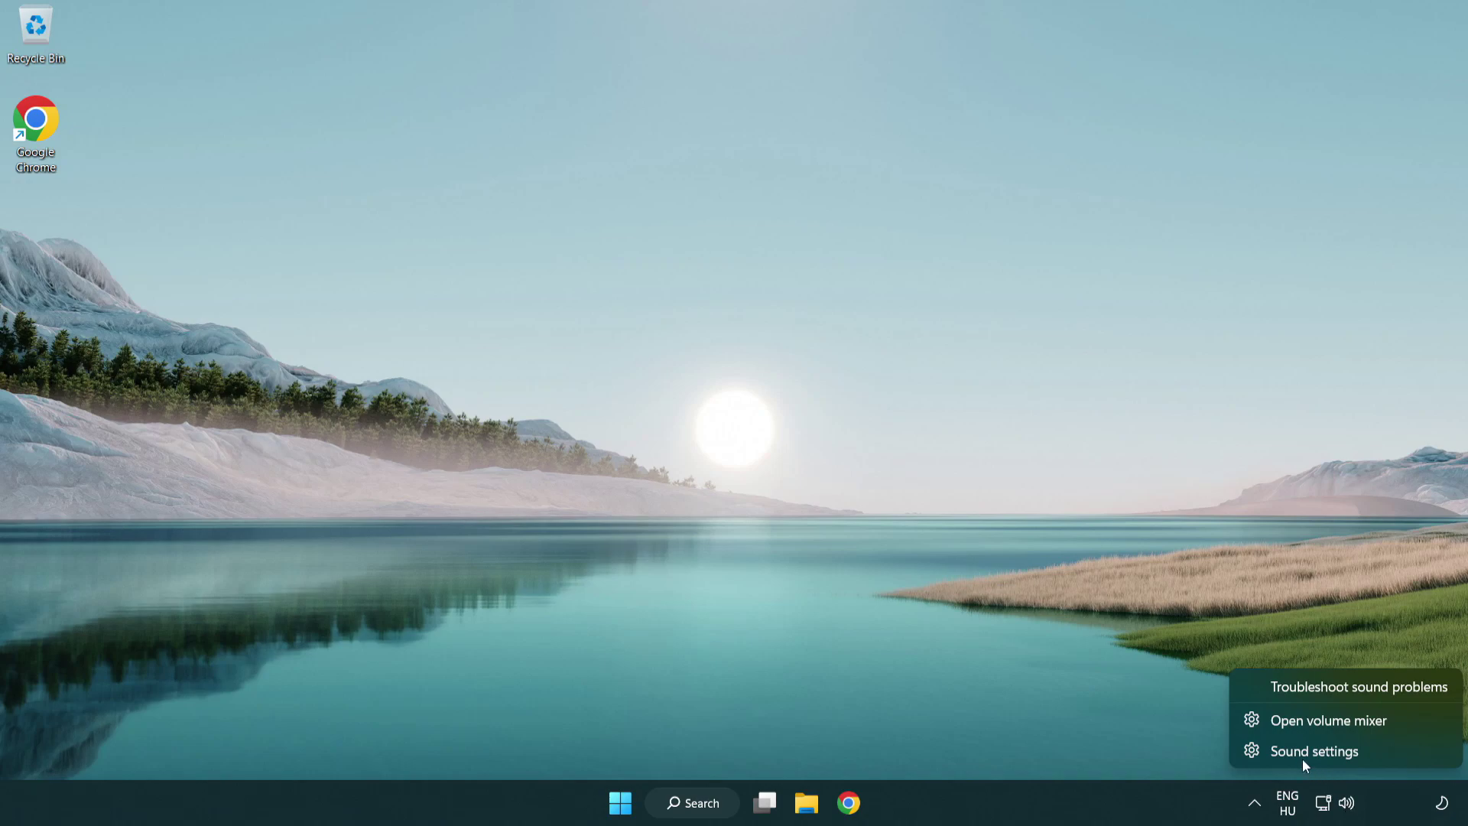
click(1405, 757)
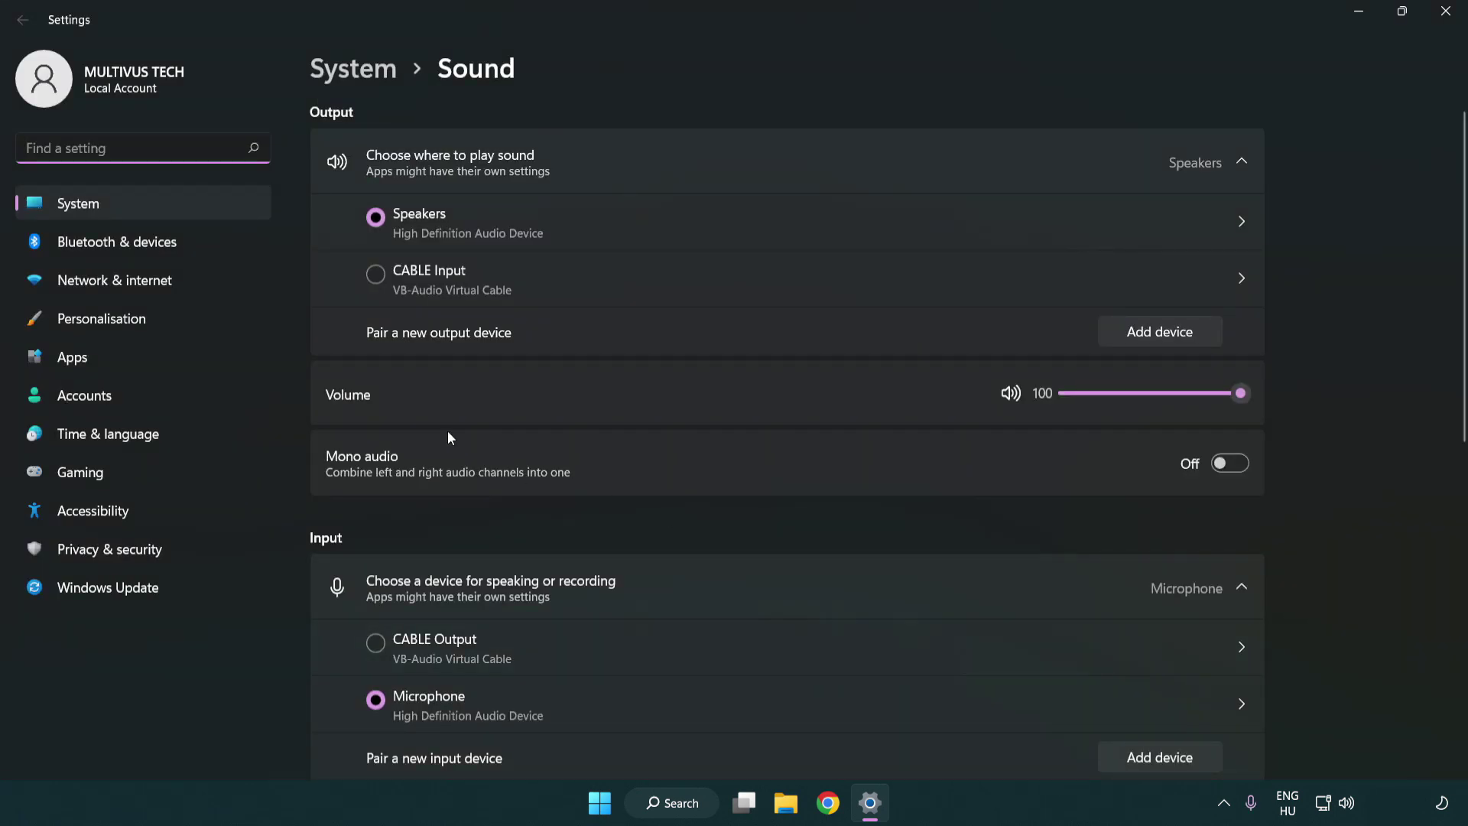
drag(1241, 393, 1310, 395)
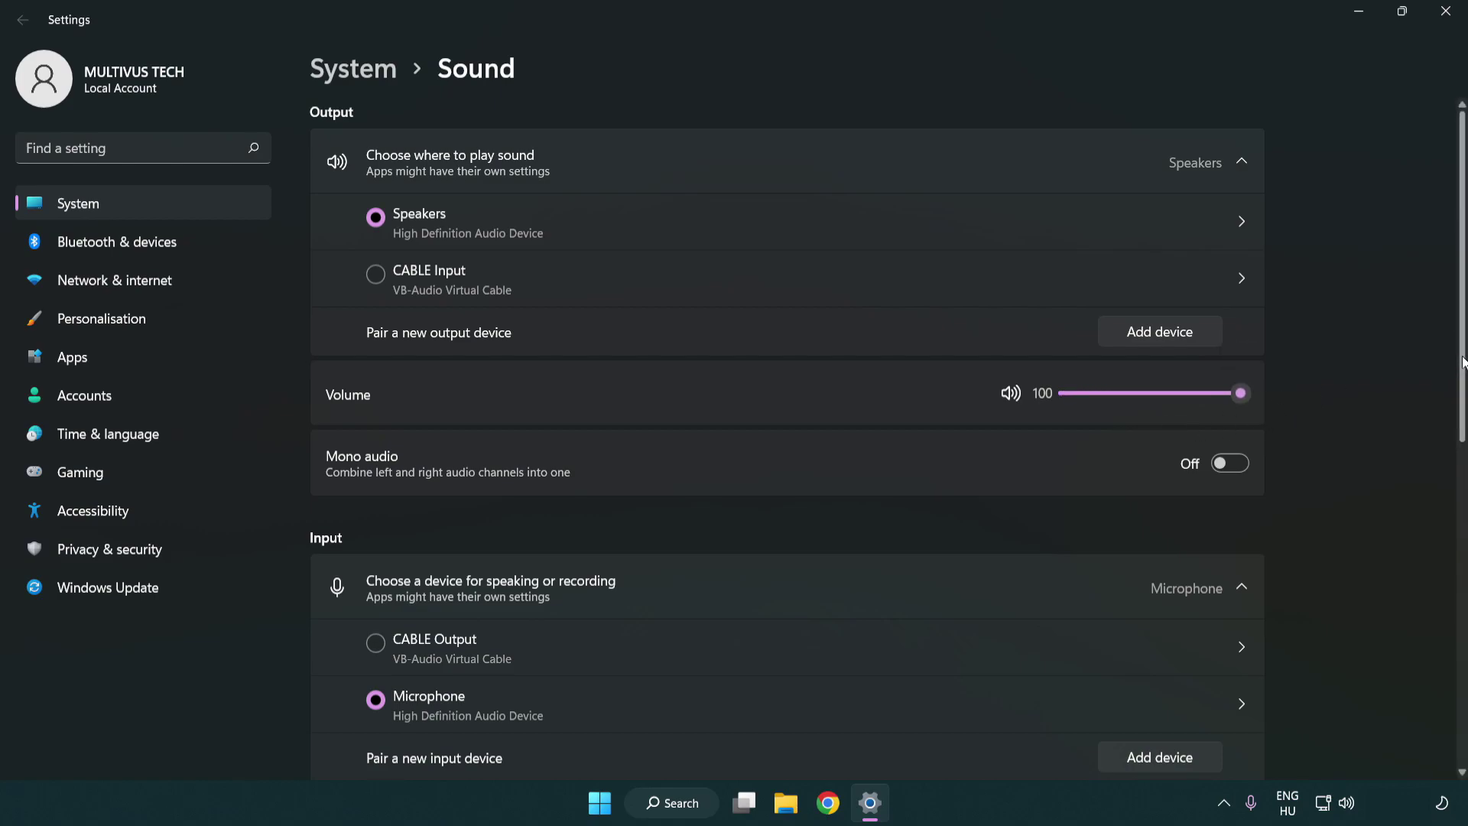
scroll(1463, 362, down, 6)
scroll(855, 498, down, 2)
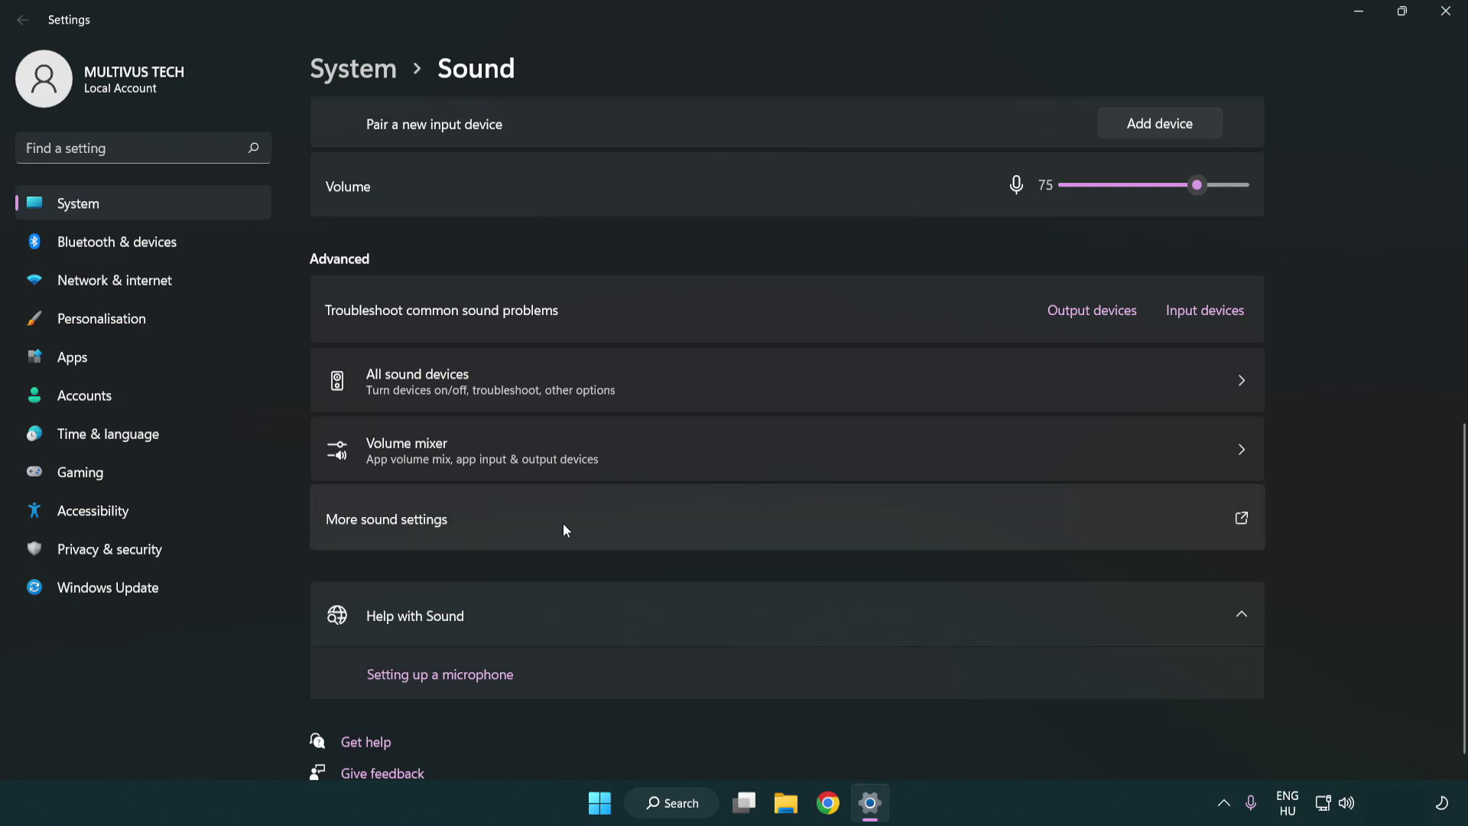
Disable the CABLE Input playback device in the classic Sound dialog, leaving Speakers active.
click(565, 529)
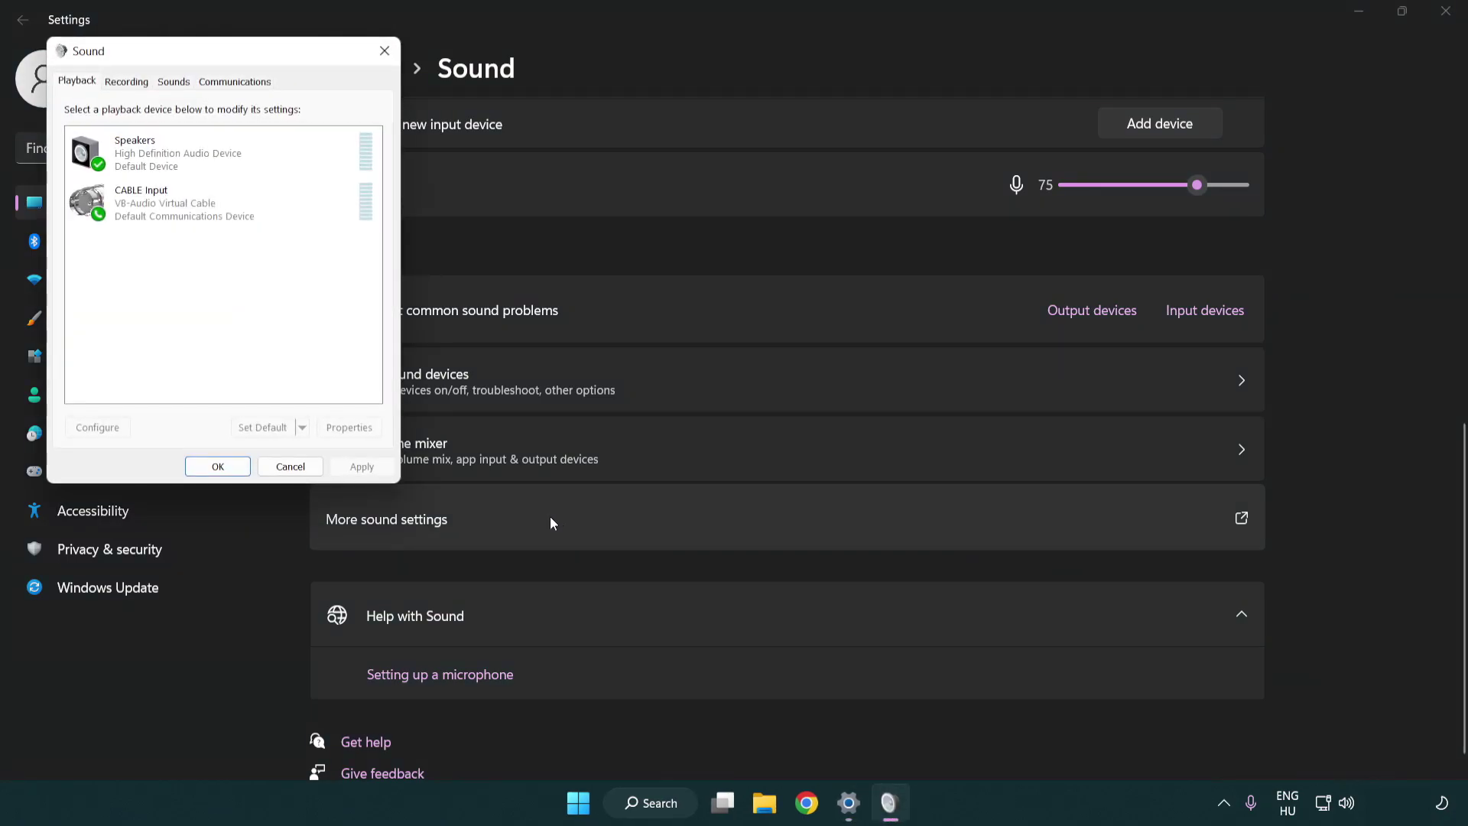
drag(260, 54, 753, 191)
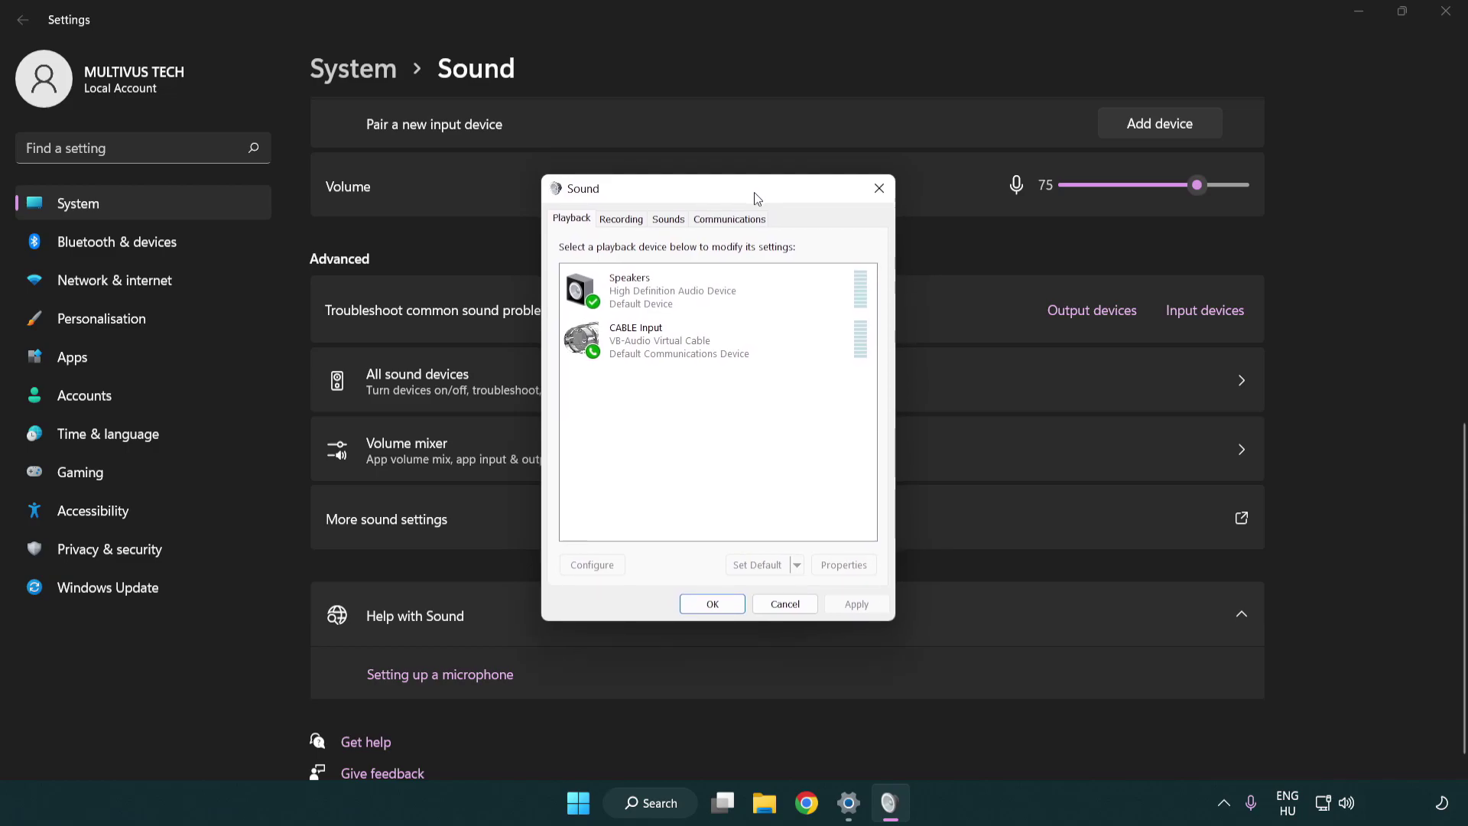
click(704, 352)
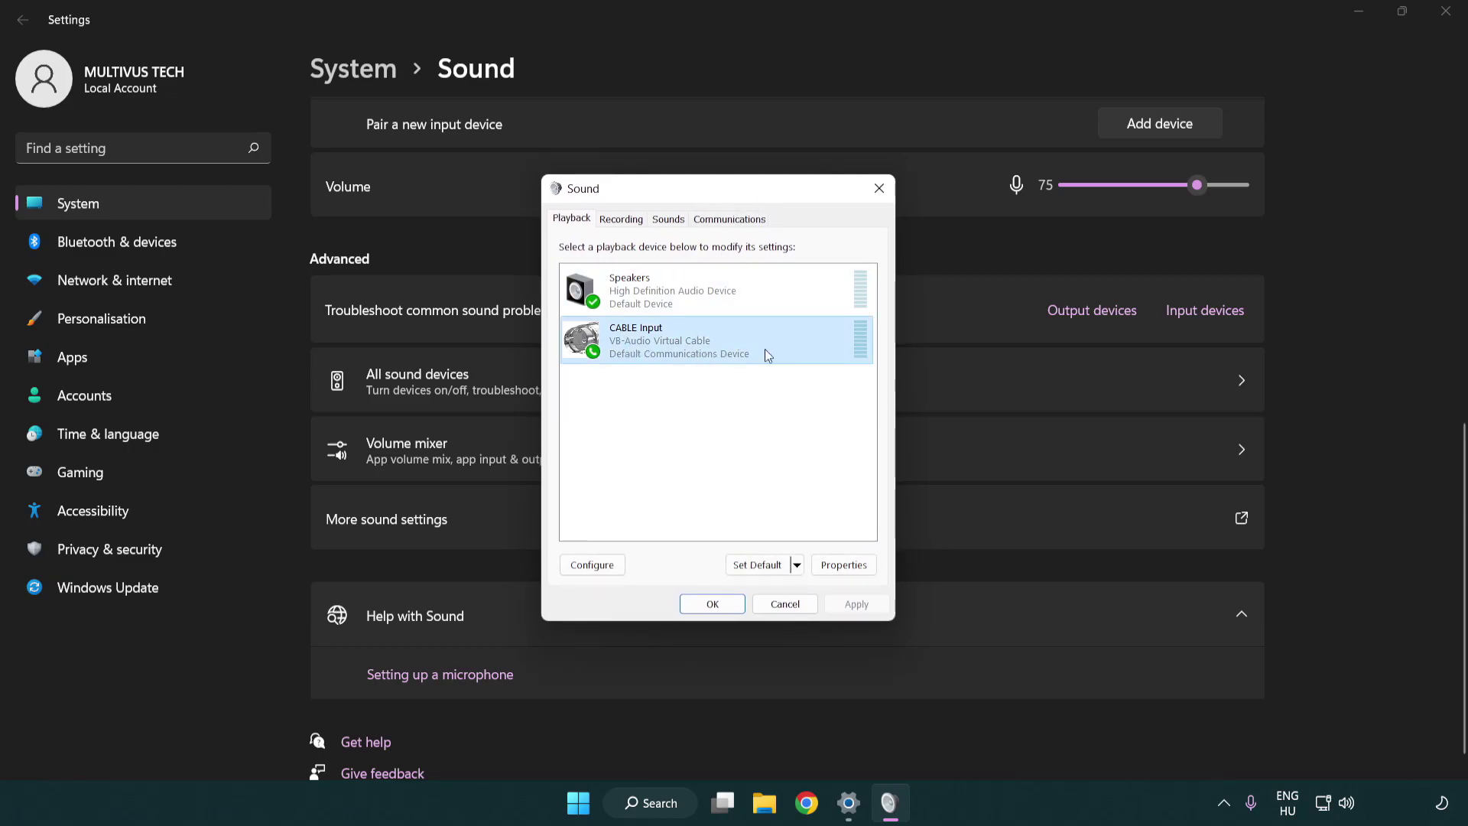
right_click(667, 353)
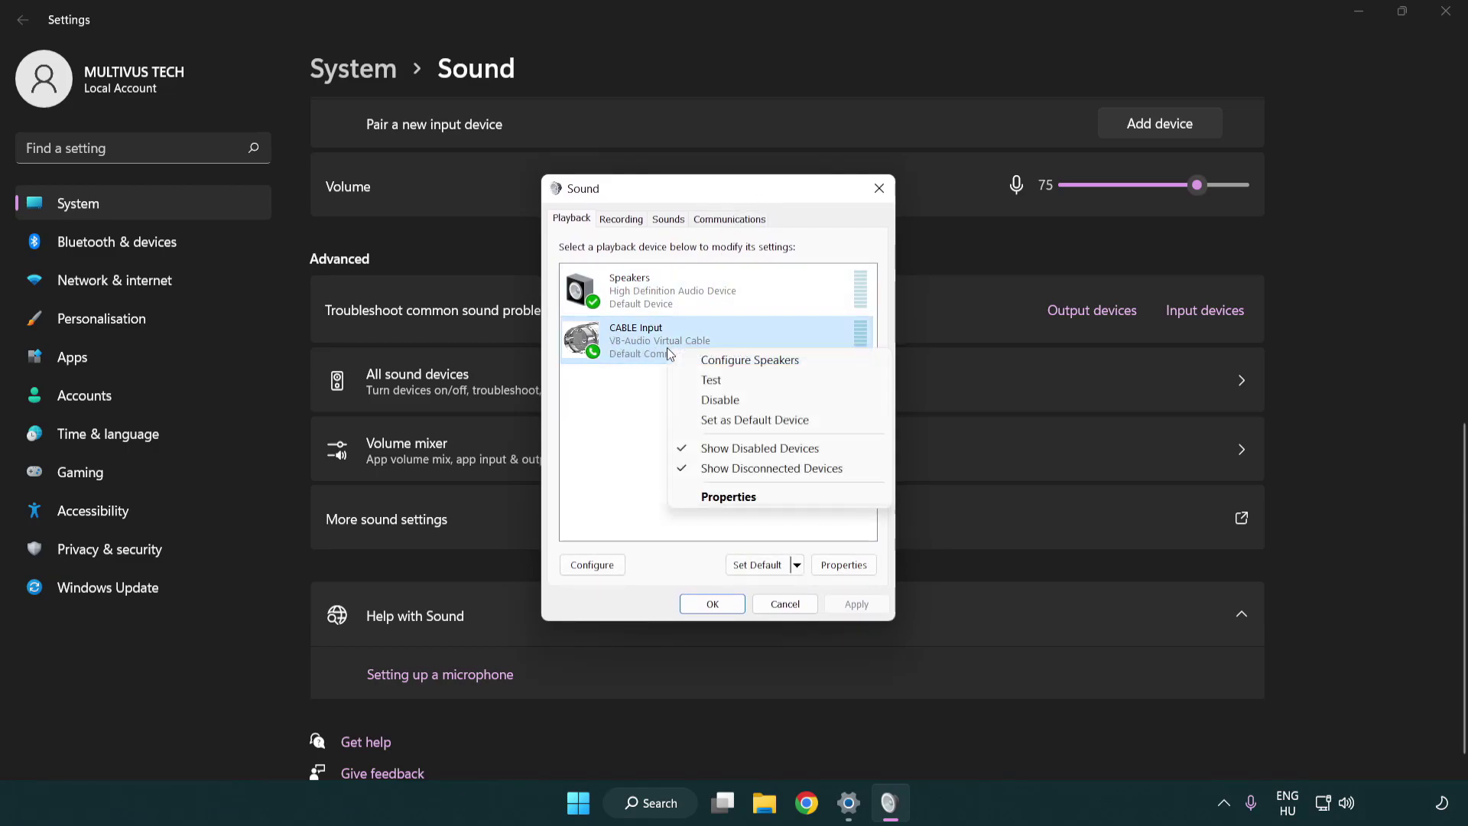
click(760, 400)
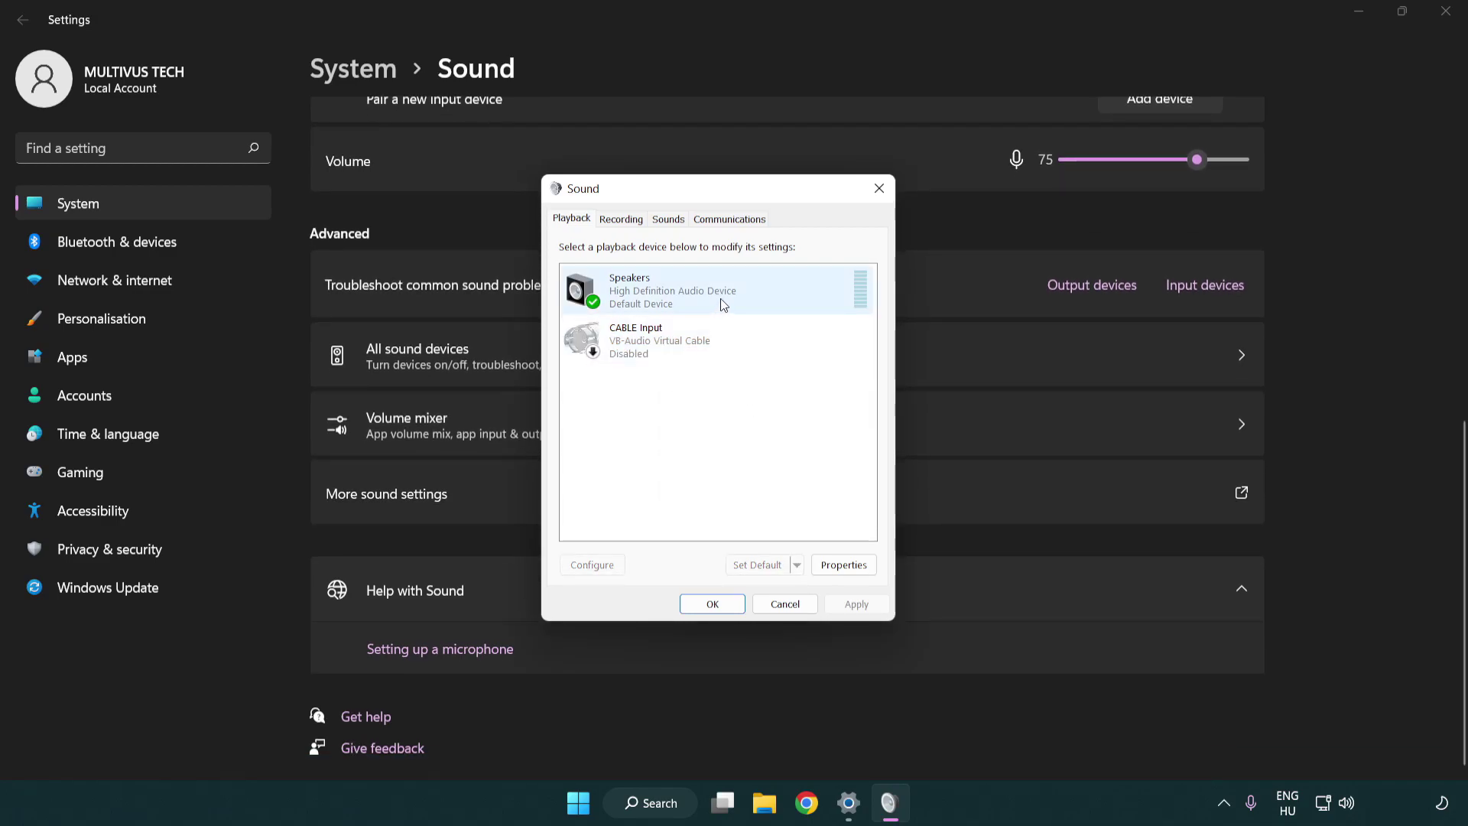
right_click(747, 290)
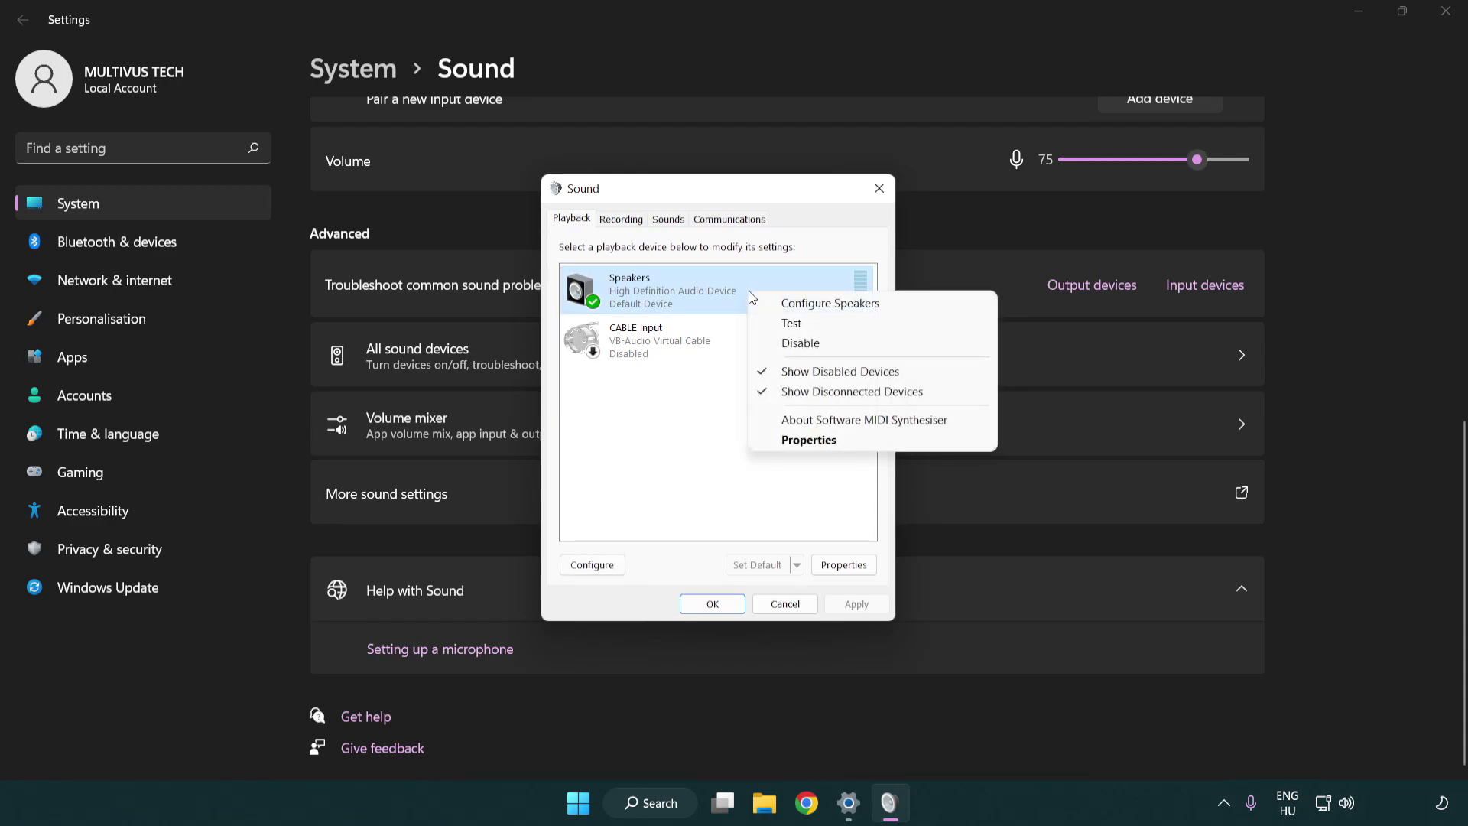
Configure the Speakers as 7.1 Surround with full-range front and surround speakers.
click(808, 304)
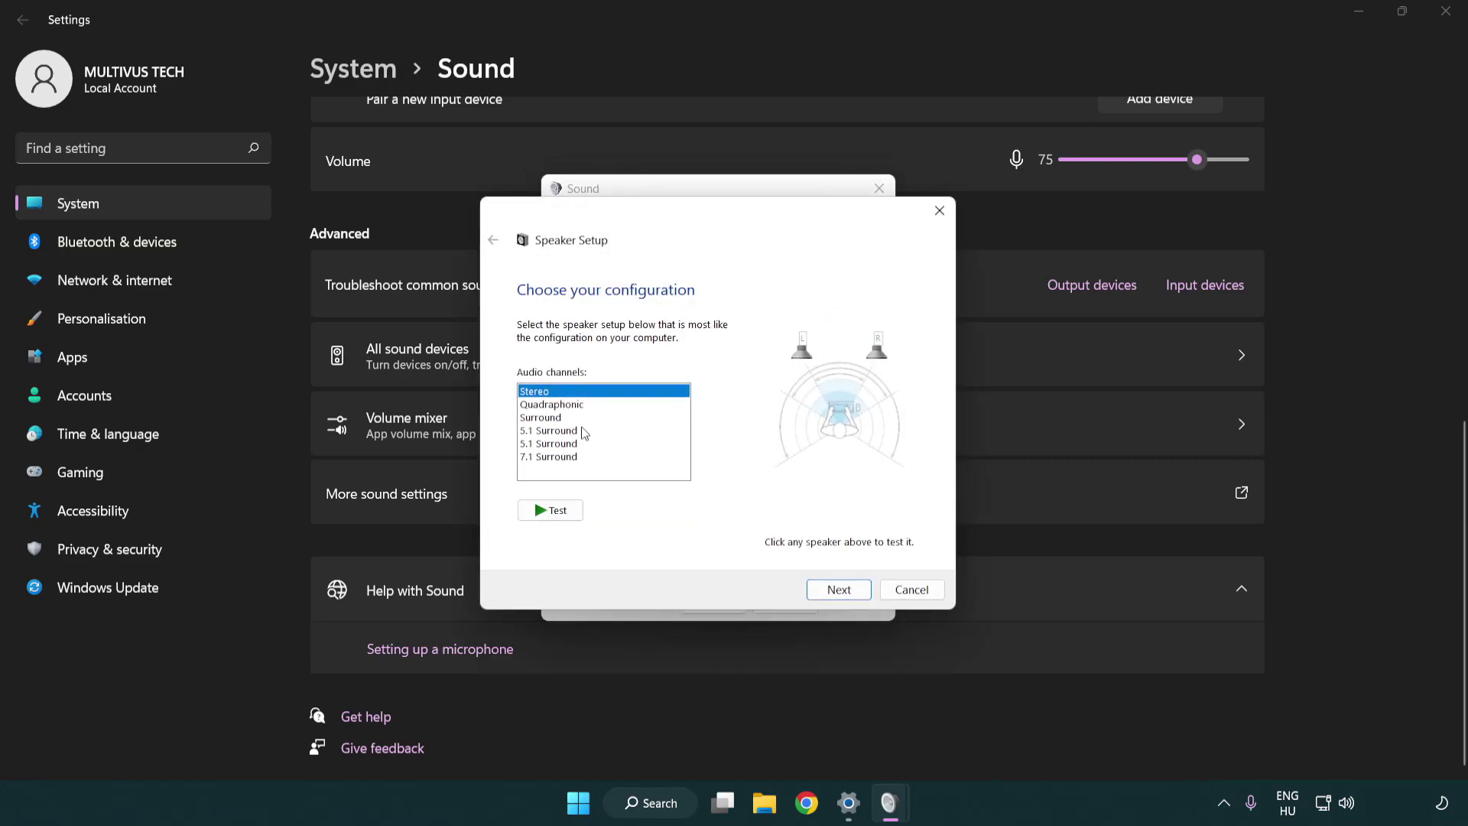
drag(588, 429, 584, 461)
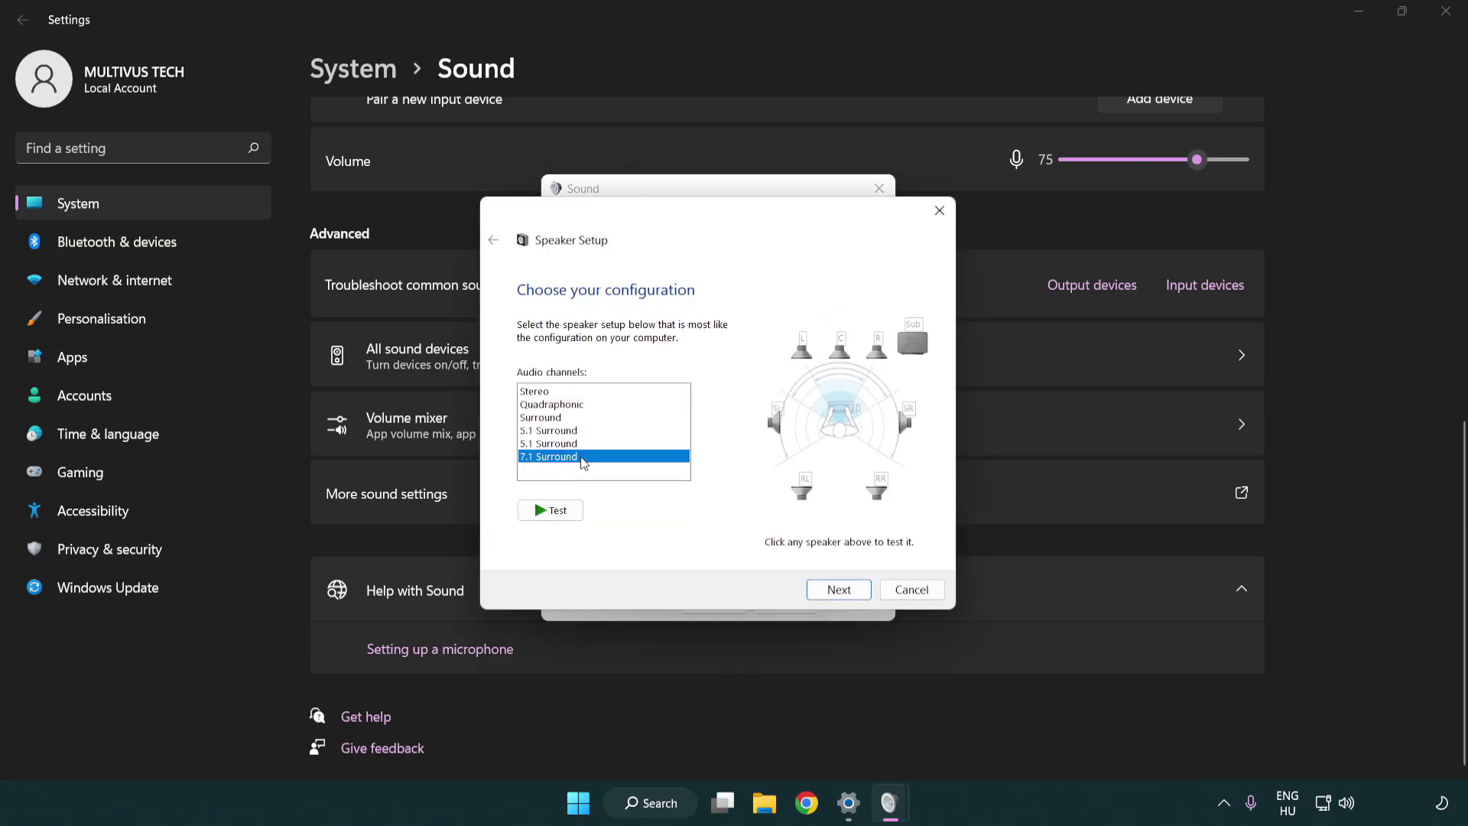
click(835, 590)
click(834, 591)
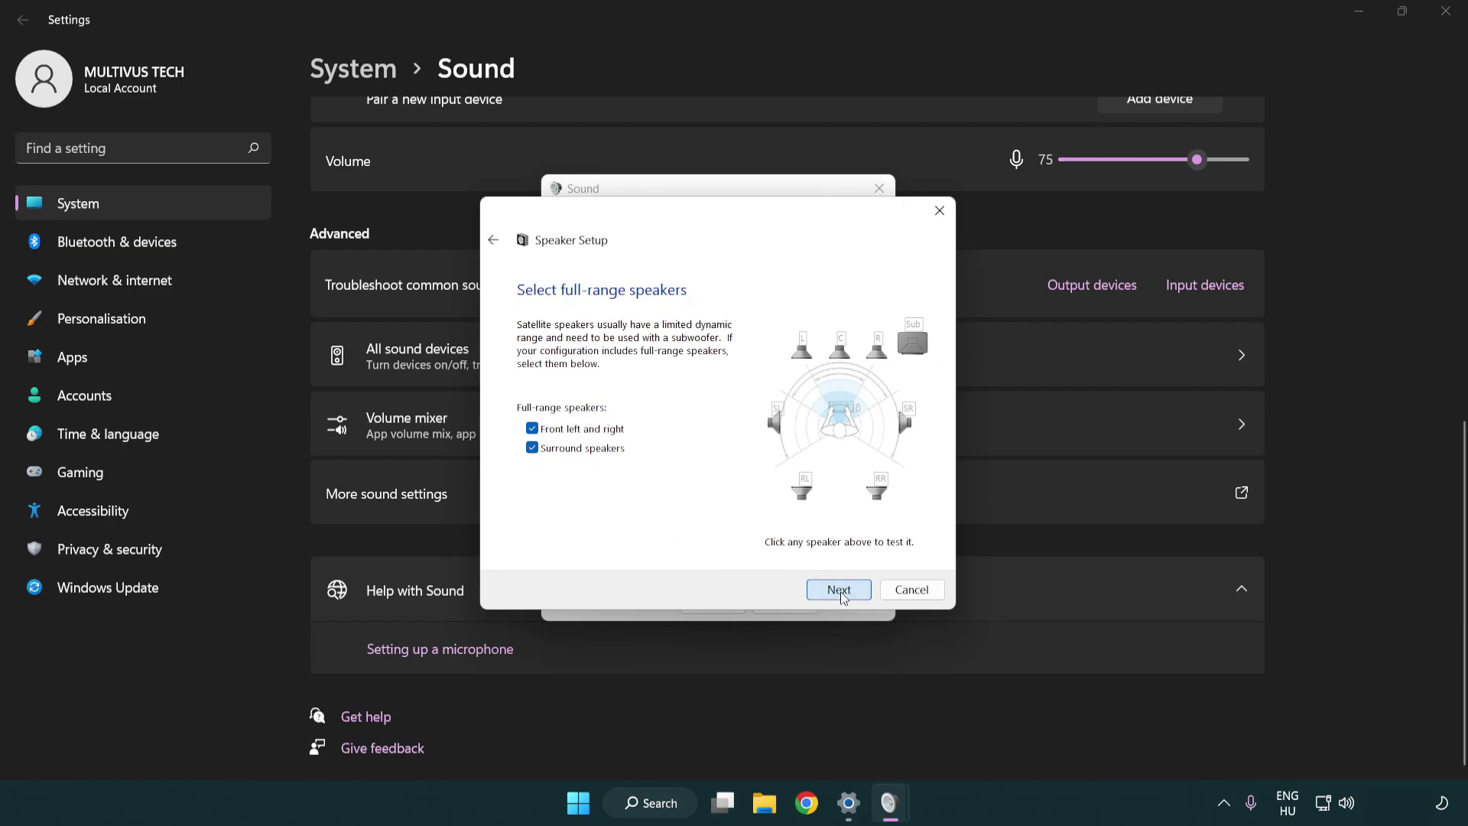
click(820, 587)
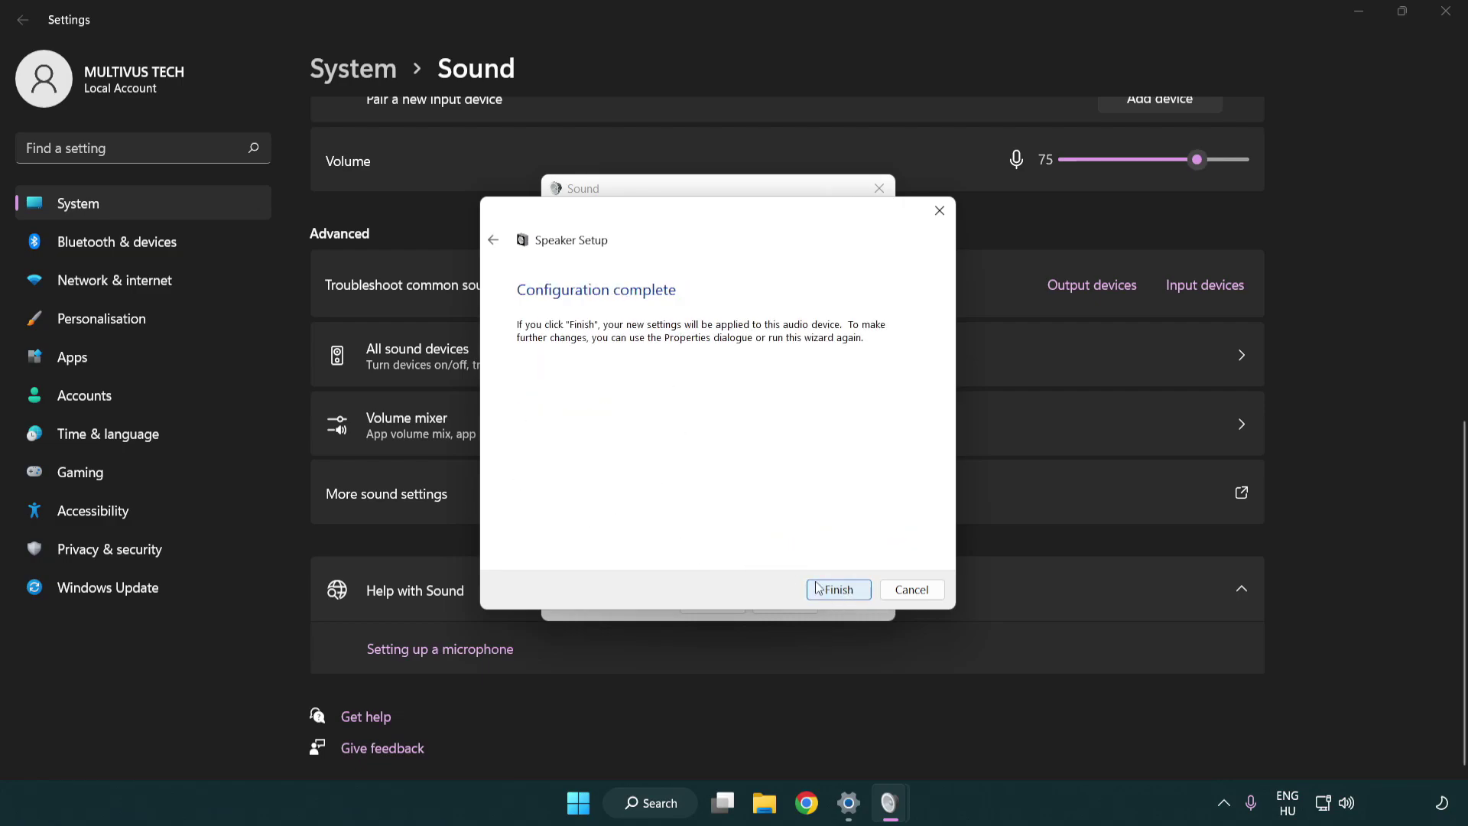
click(839, 591)
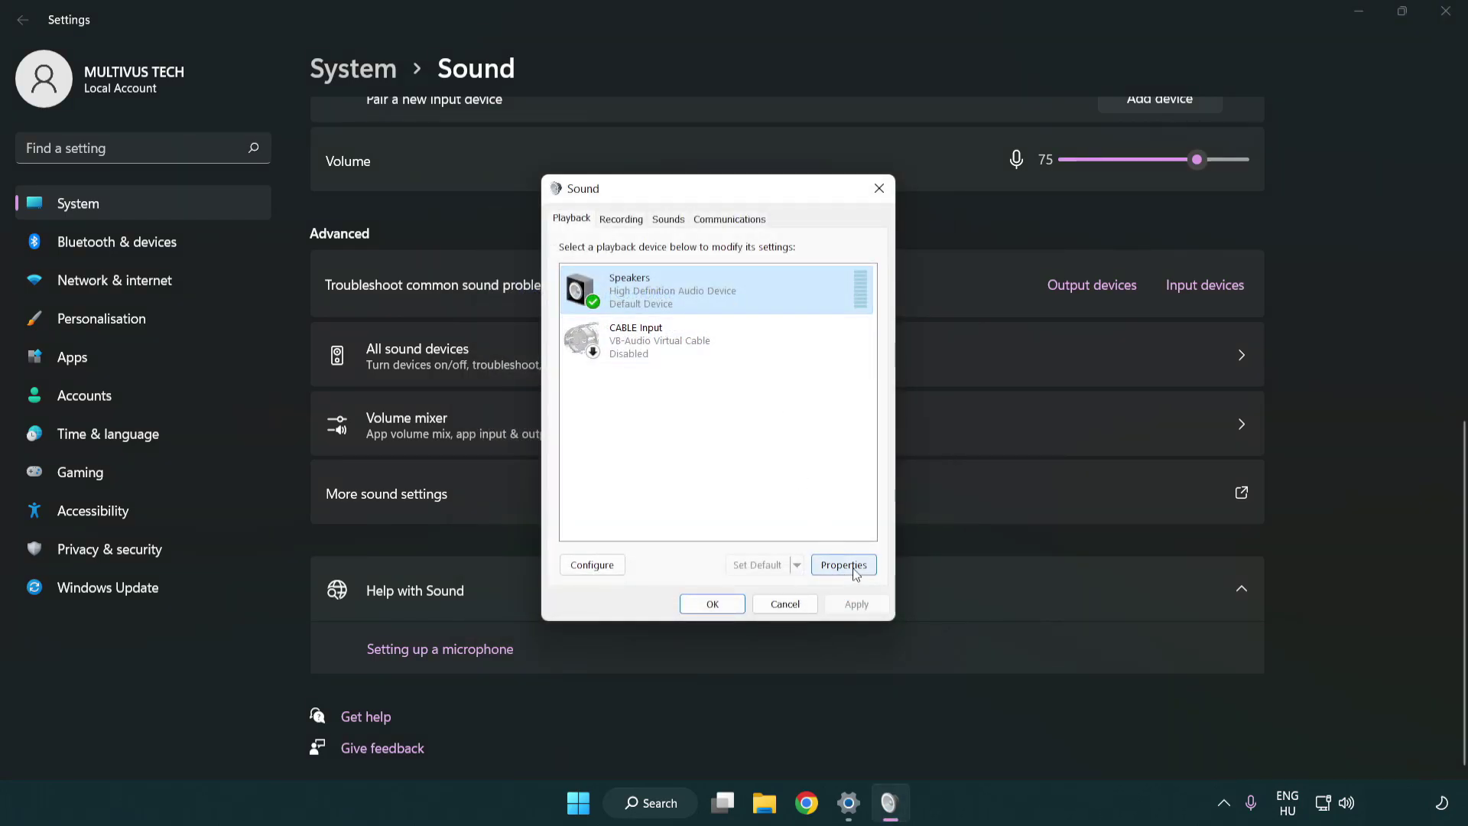
Turn off all audio enhancements in the Speakers Properties.
click(854, 570)
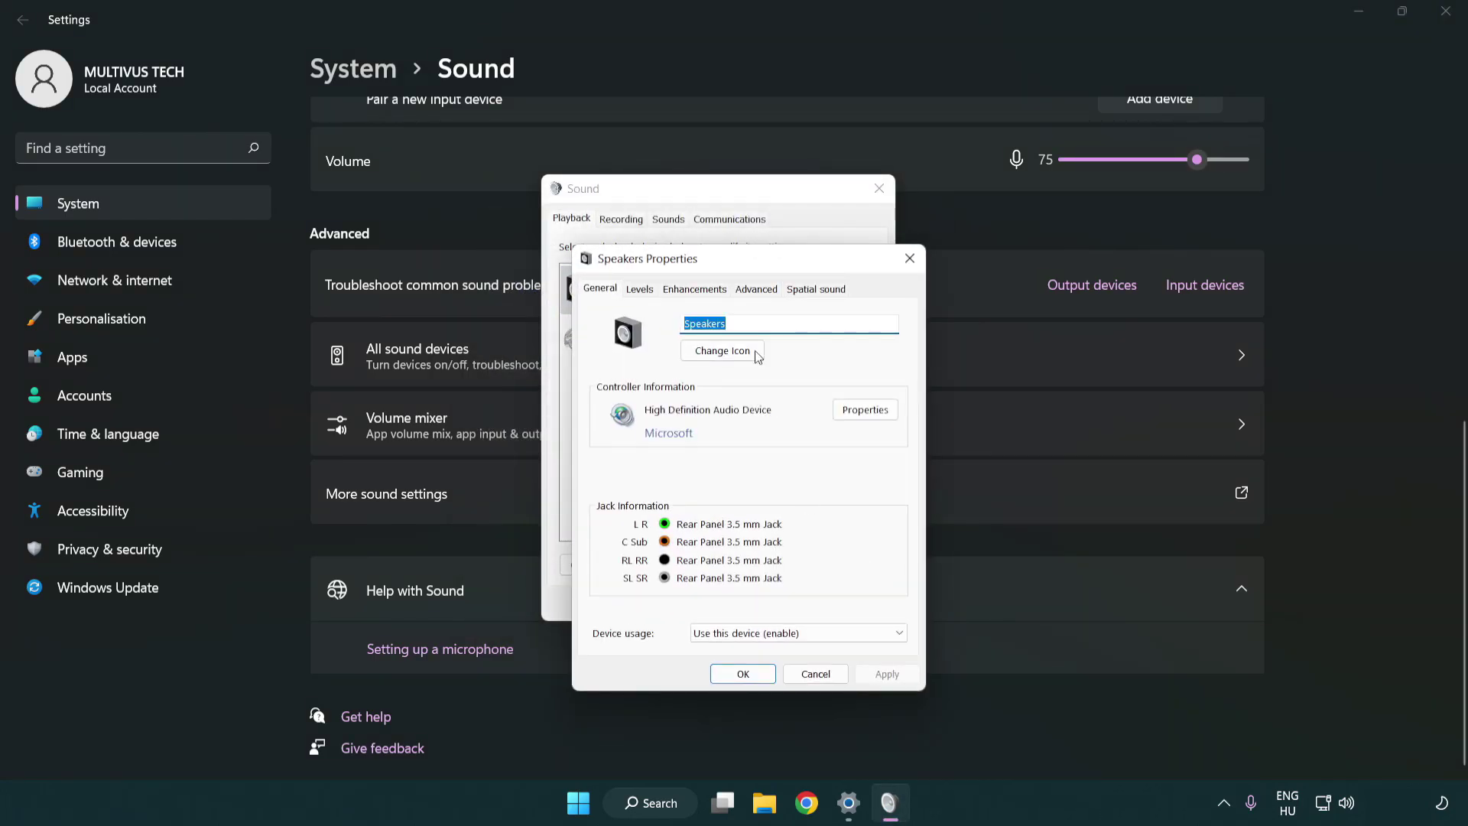
drag(740, 257, 714, 196)
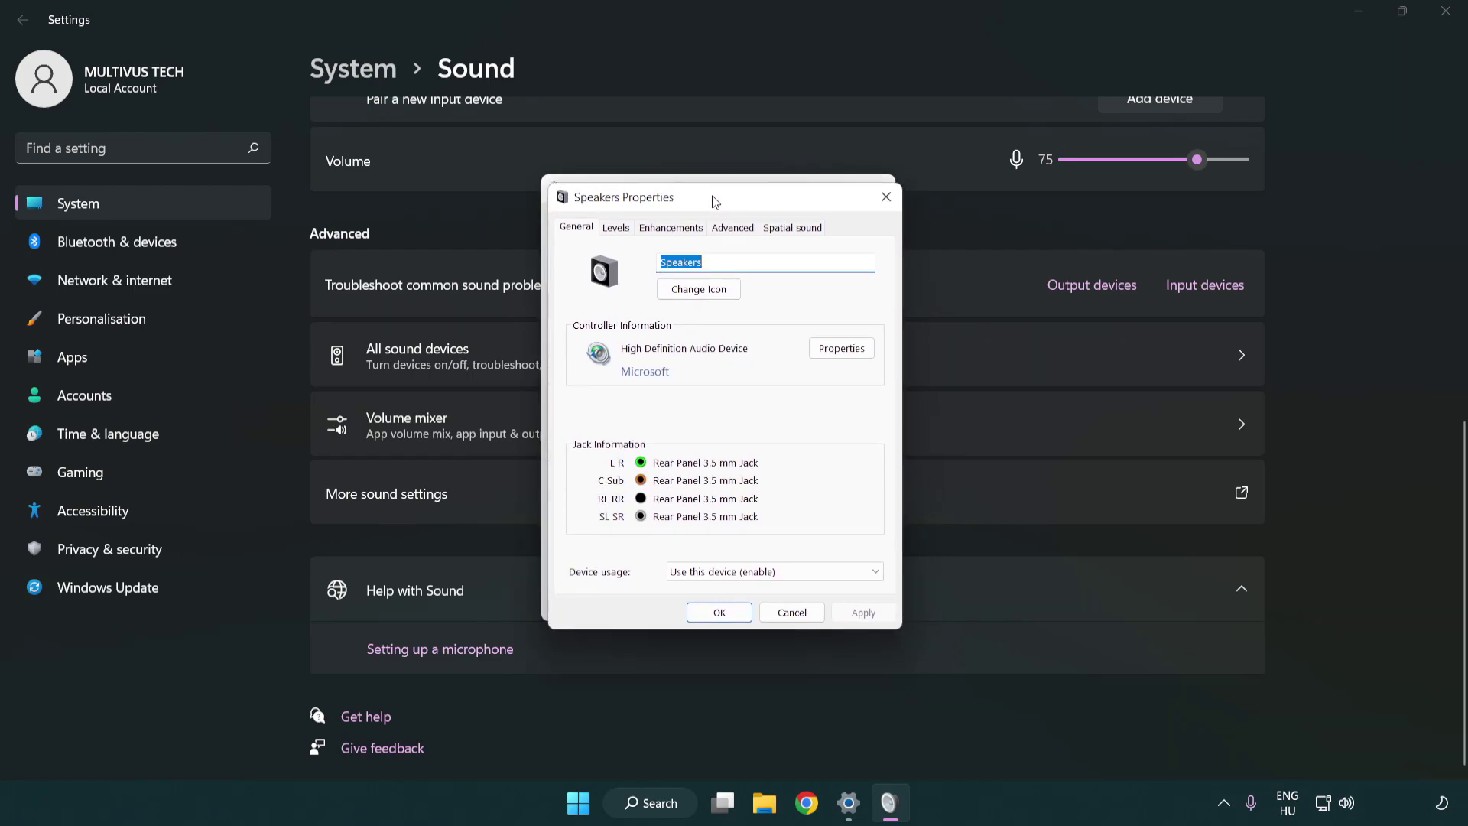
click(673, 228)
click(688, 307)
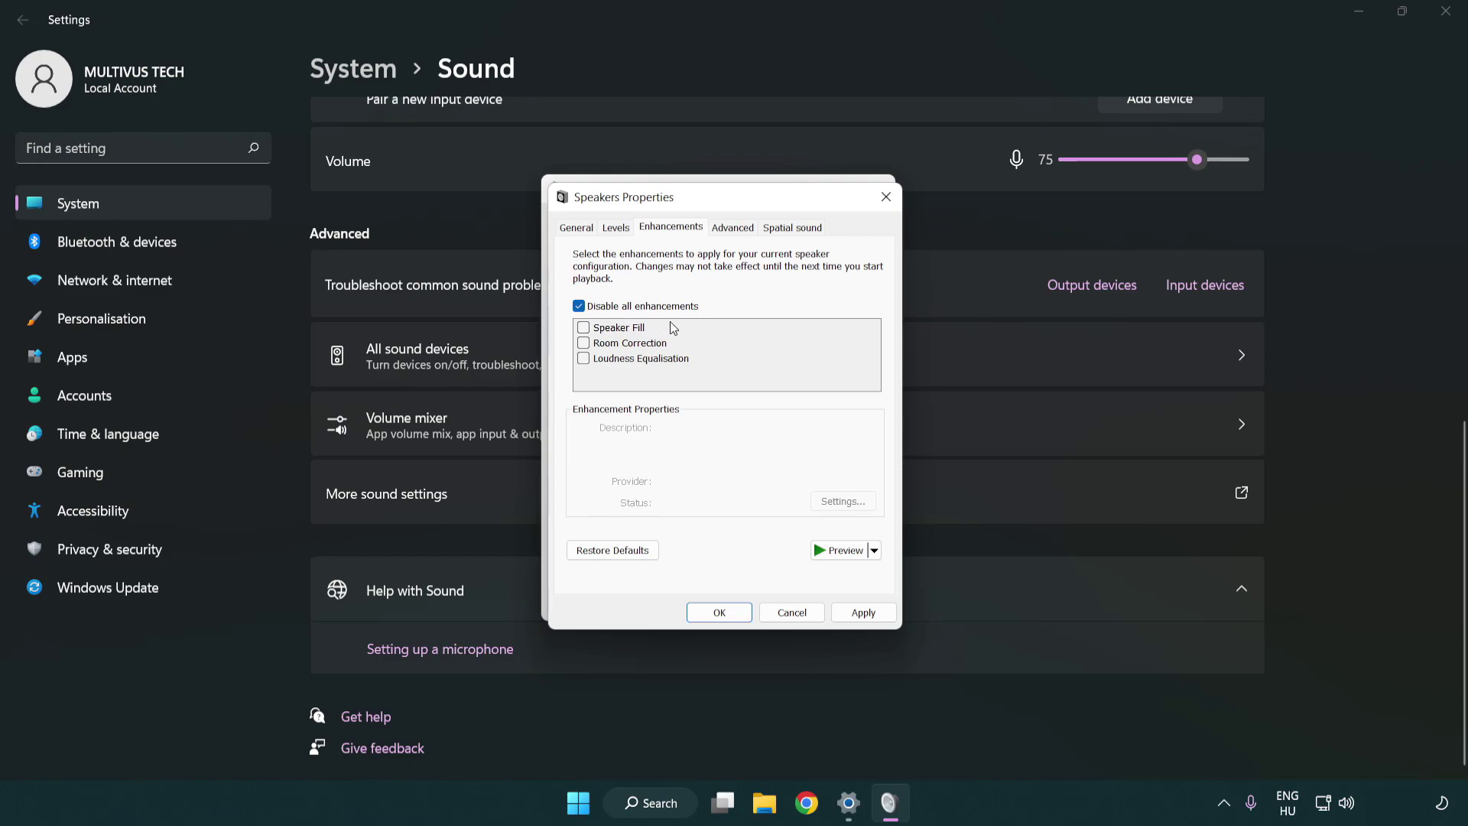
Set the Speakers default format to 16 bit, 48000 Hz (DVD Quality), apply it, and close the dialogs.
click(735, 229)
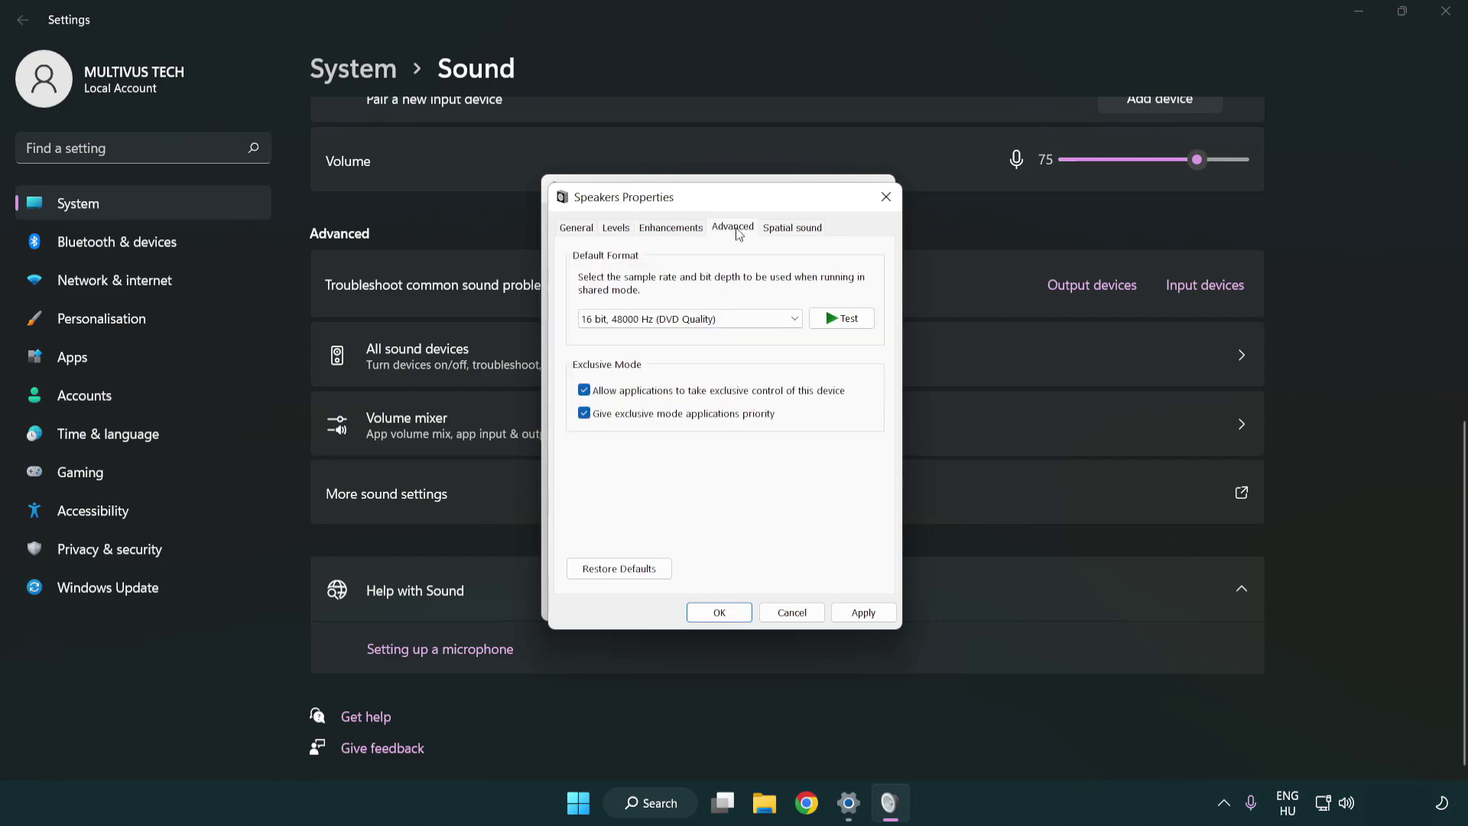
click(650, 319)
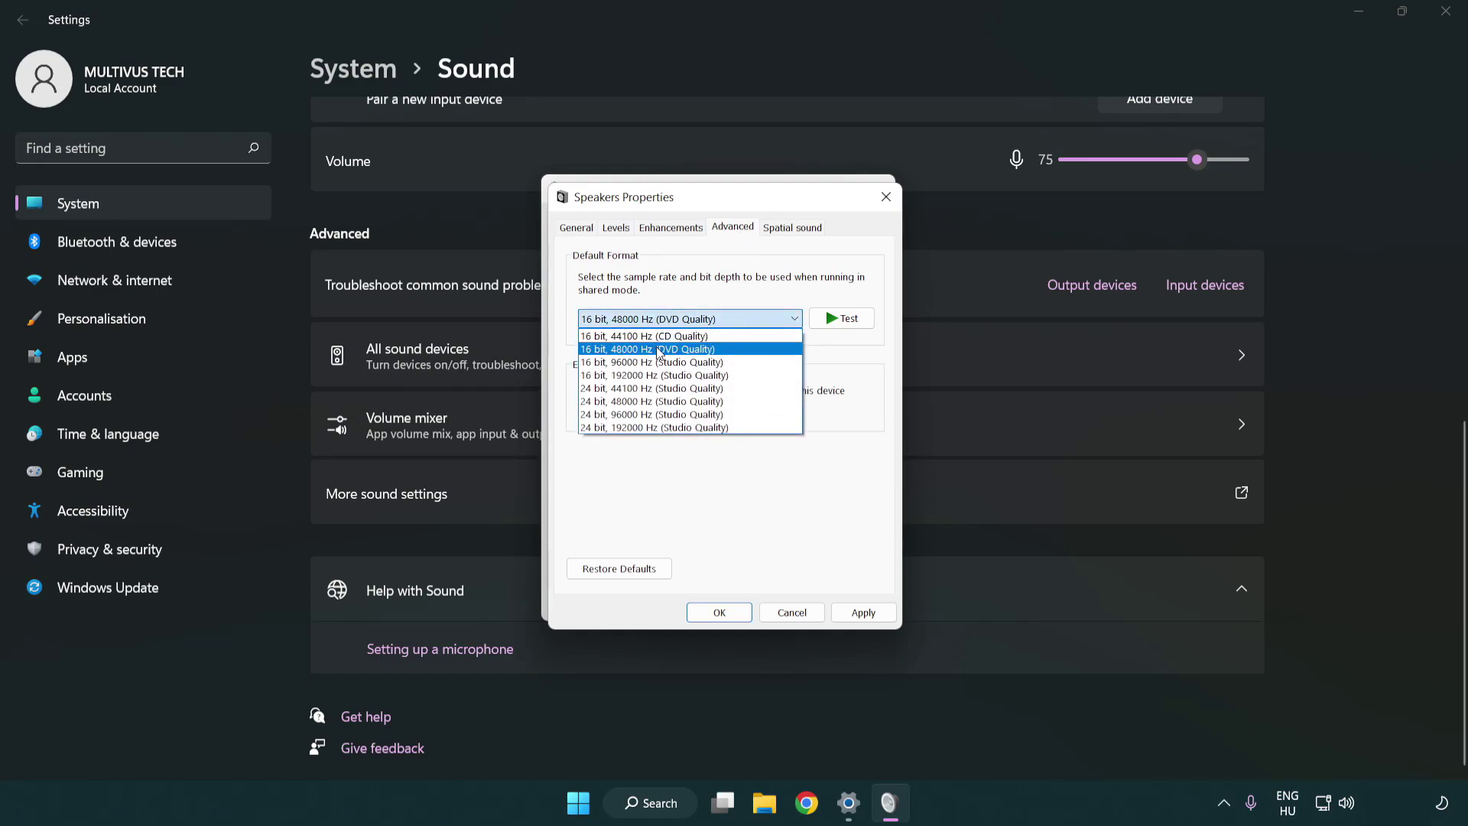
click(659, 350)
click(860, 615)
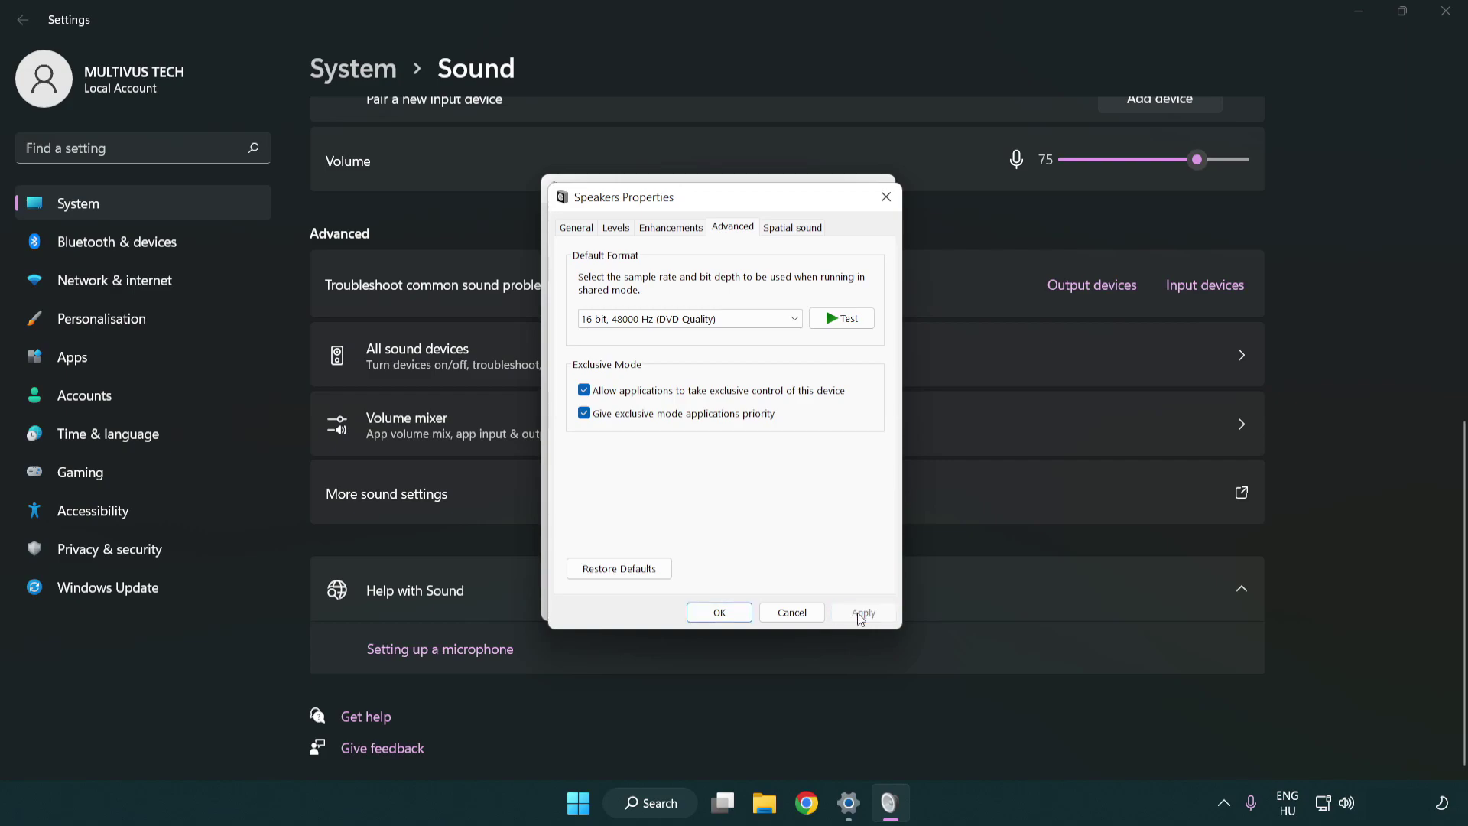
click(723, 613)
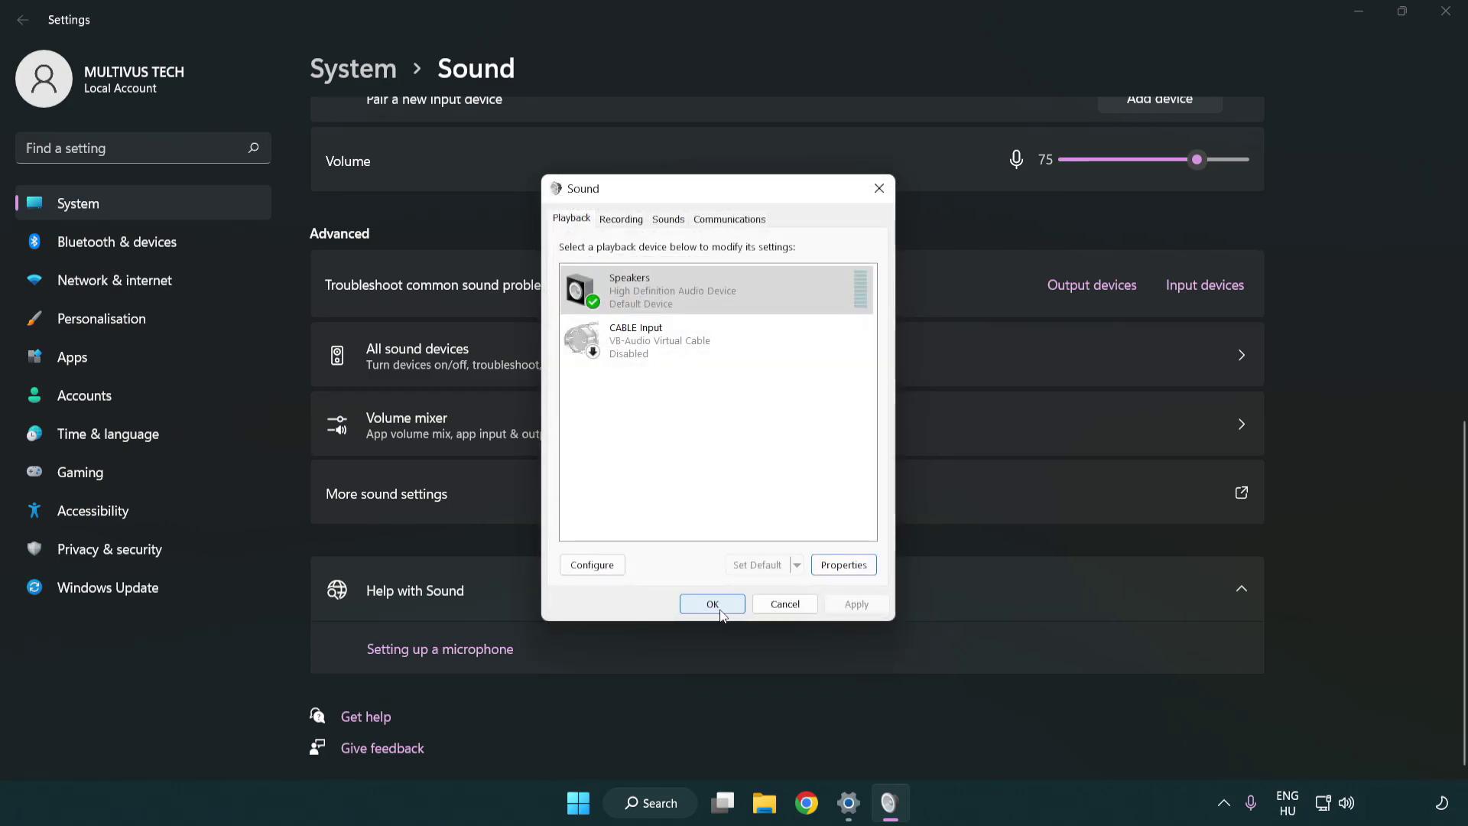
click(713, 604)
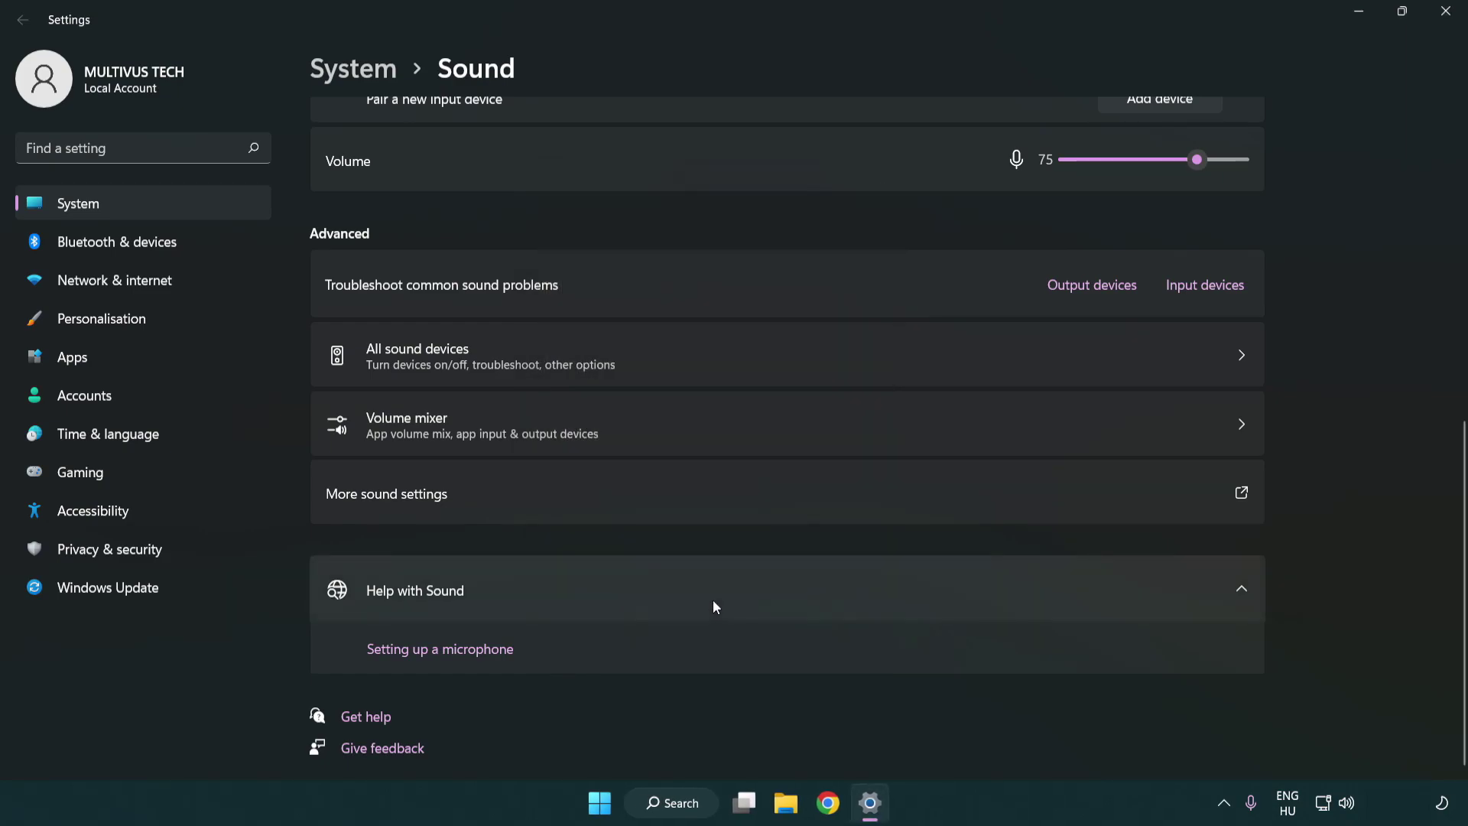
Close Settings and search Windows for 'device manager'.
click(1445, 10)
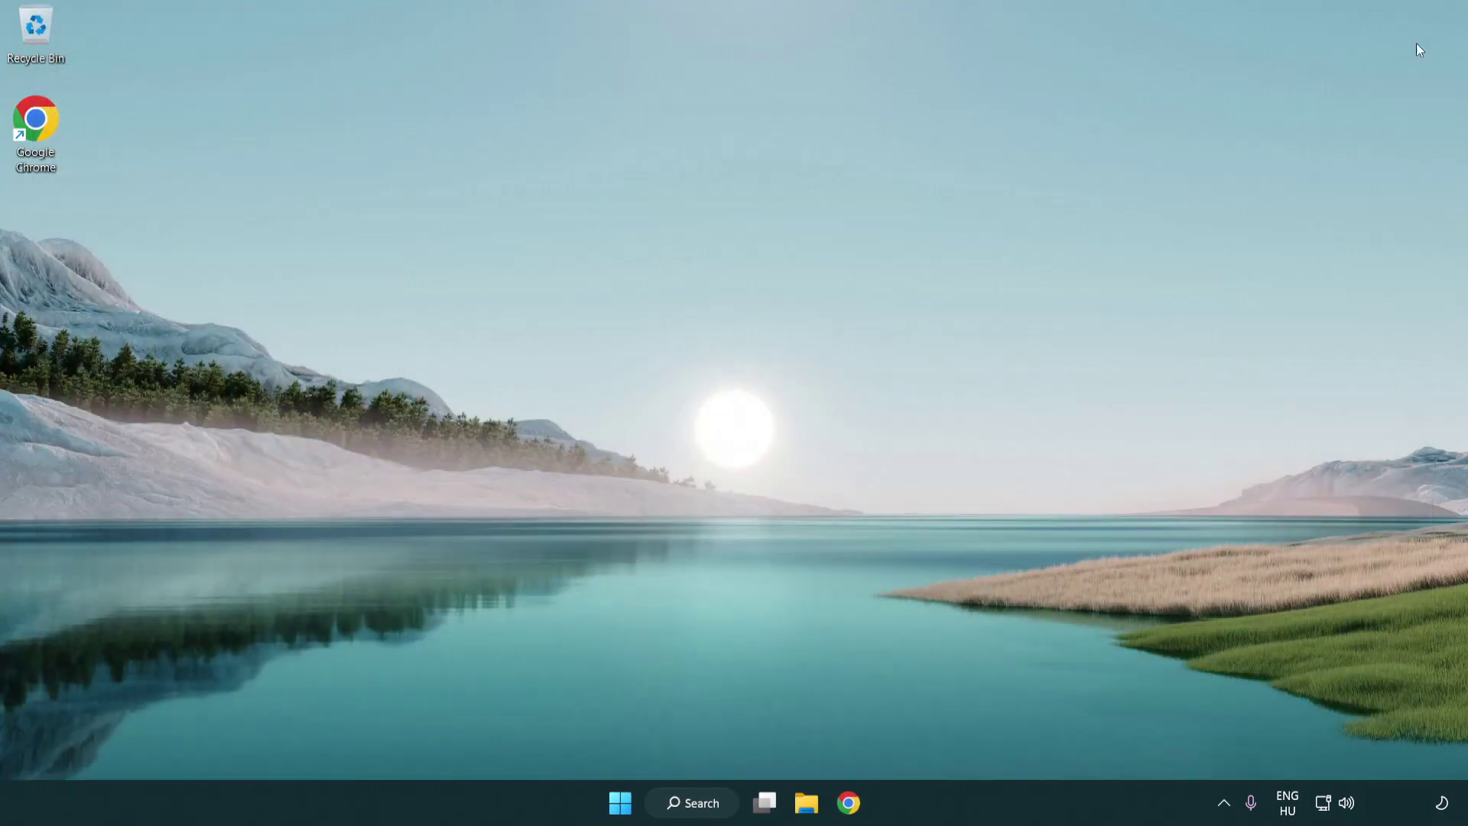
click(621, 806)
click(972, 738)
click(708, 815)
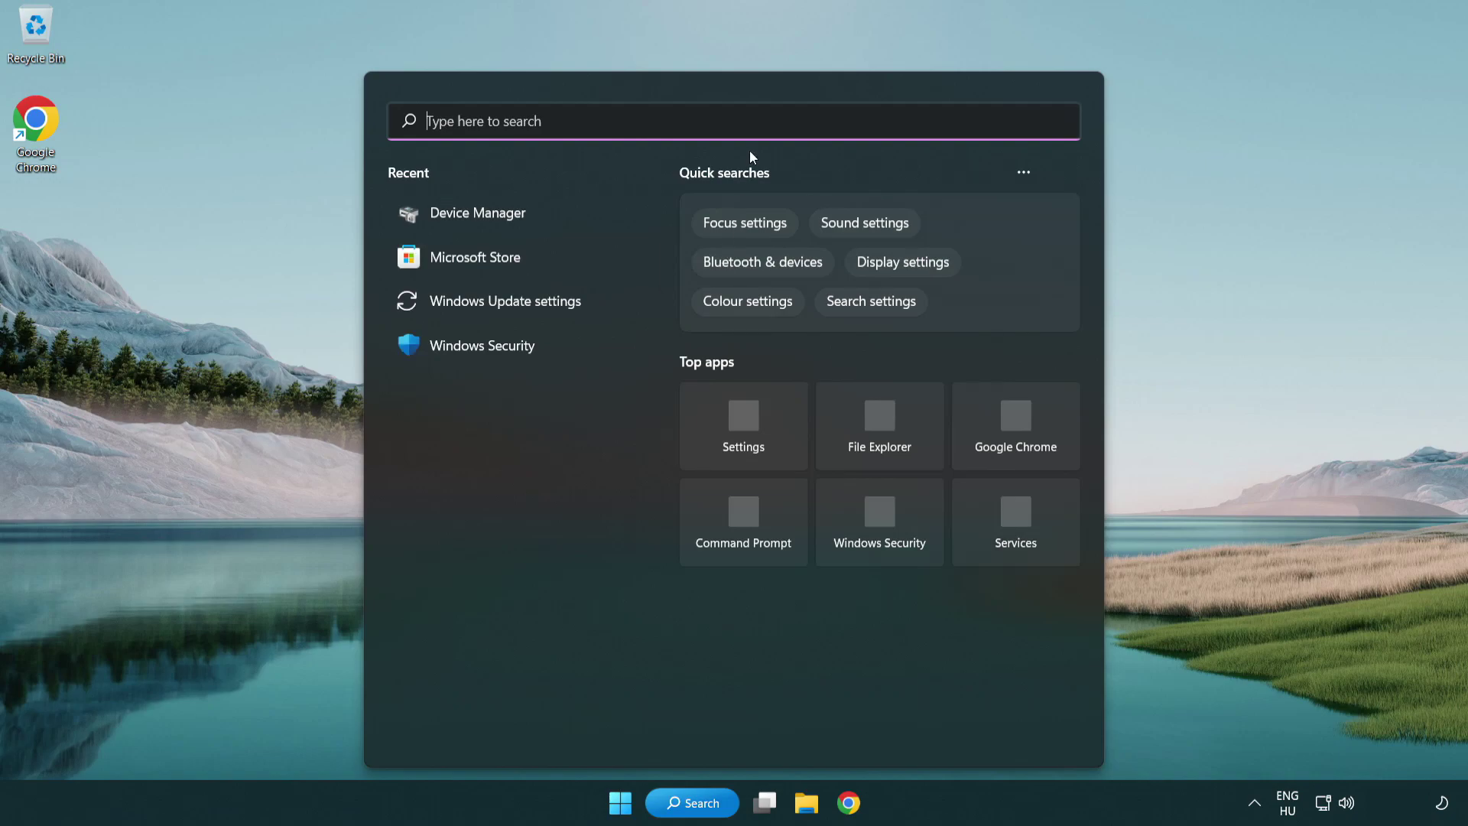
text(device m)
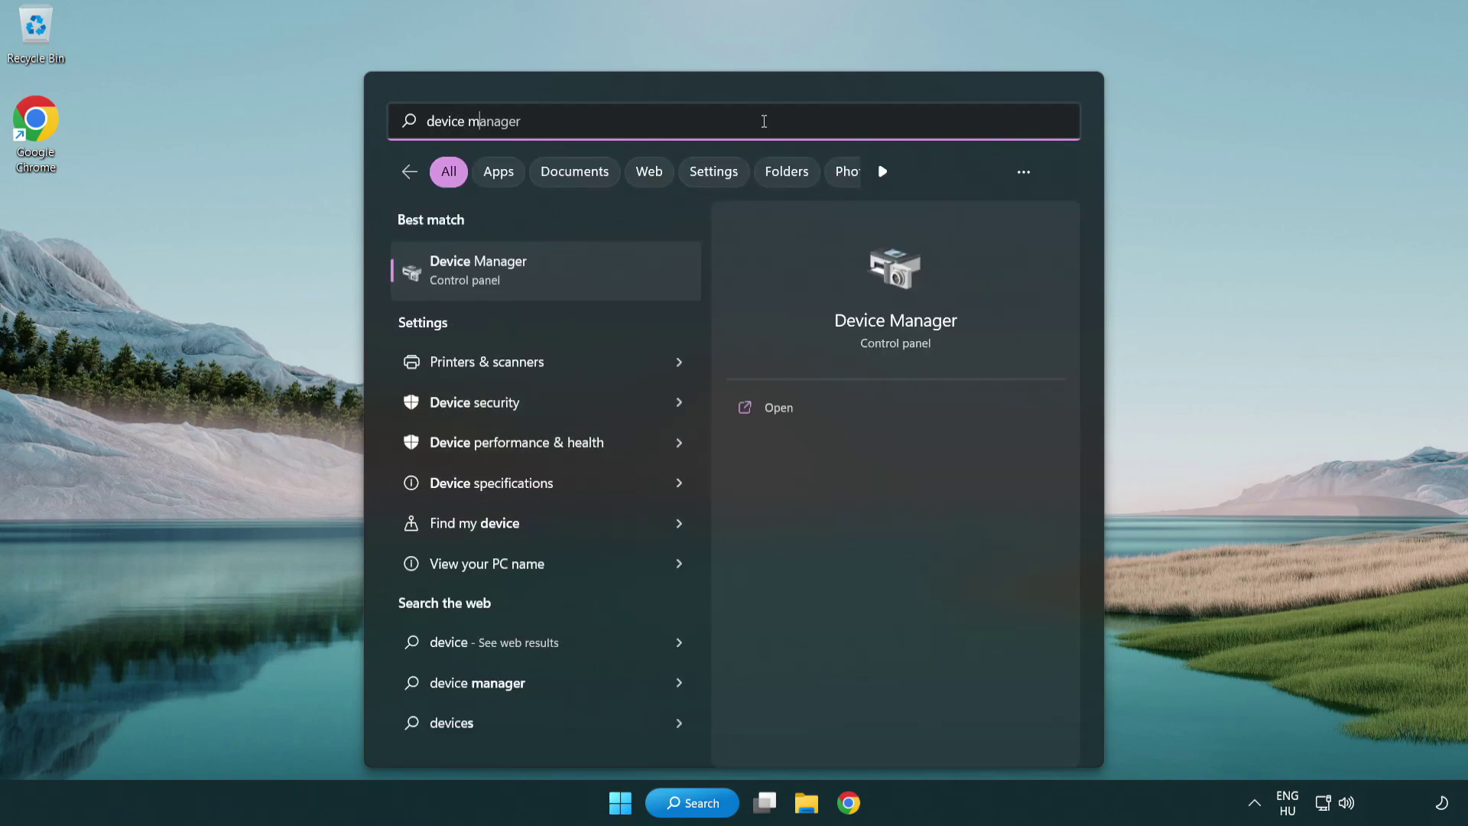
text(anager)
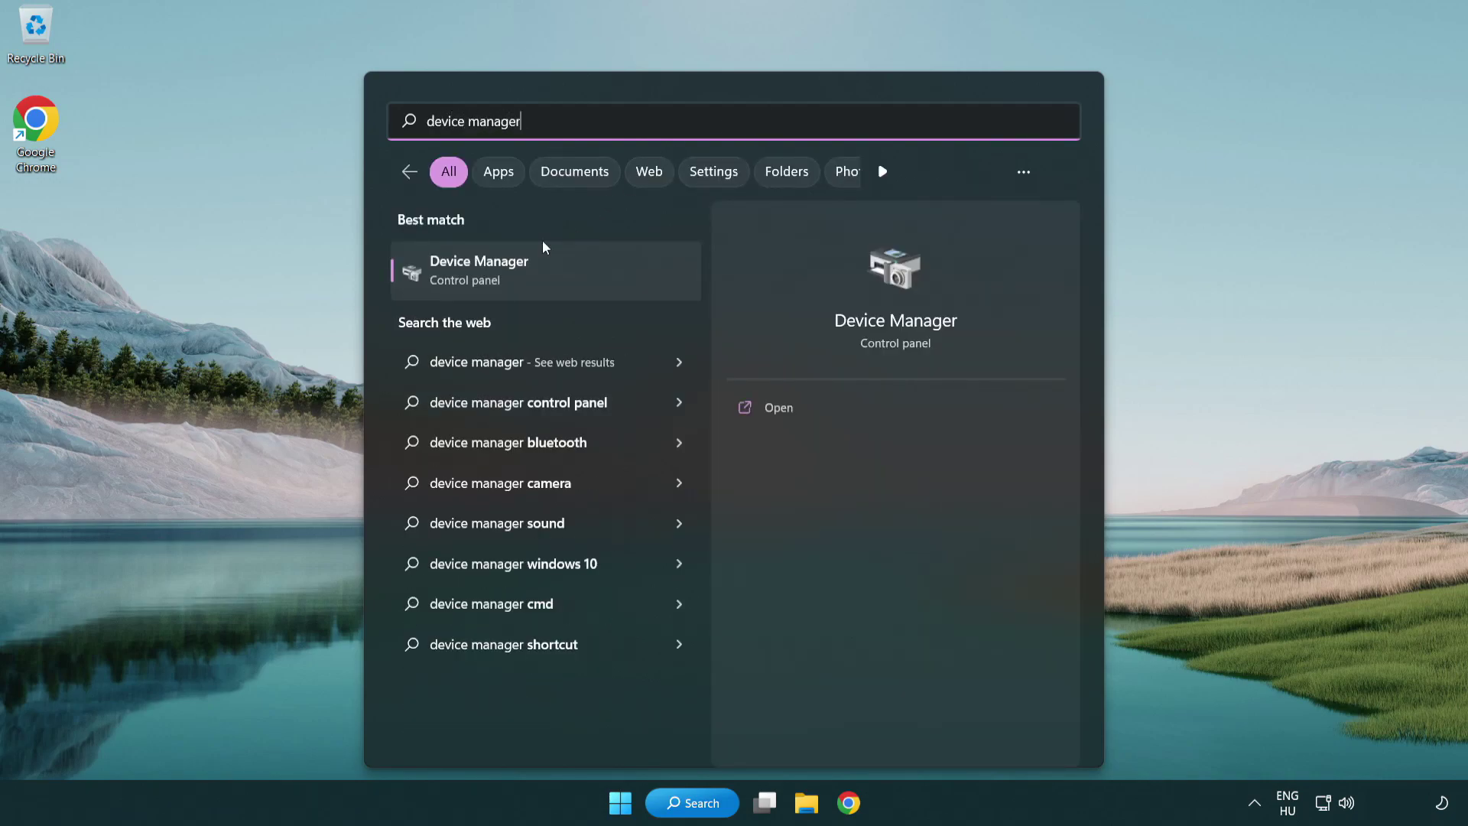
Launch Device Manager and bring up the High Definition Audio Device's actions under Sound, video and game controllers.
click(603, 281)
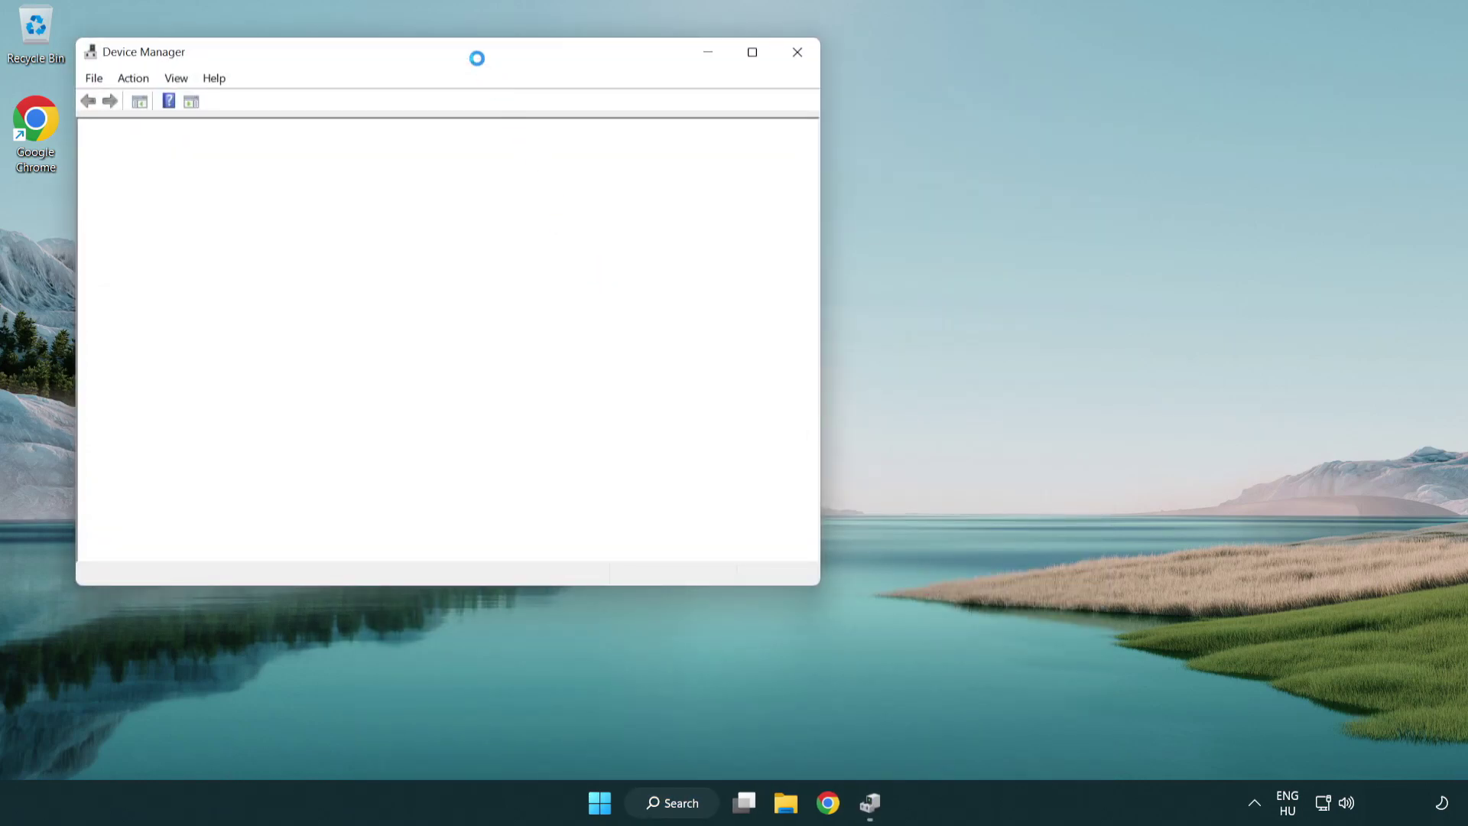
drag(462, 48, 743, 136)
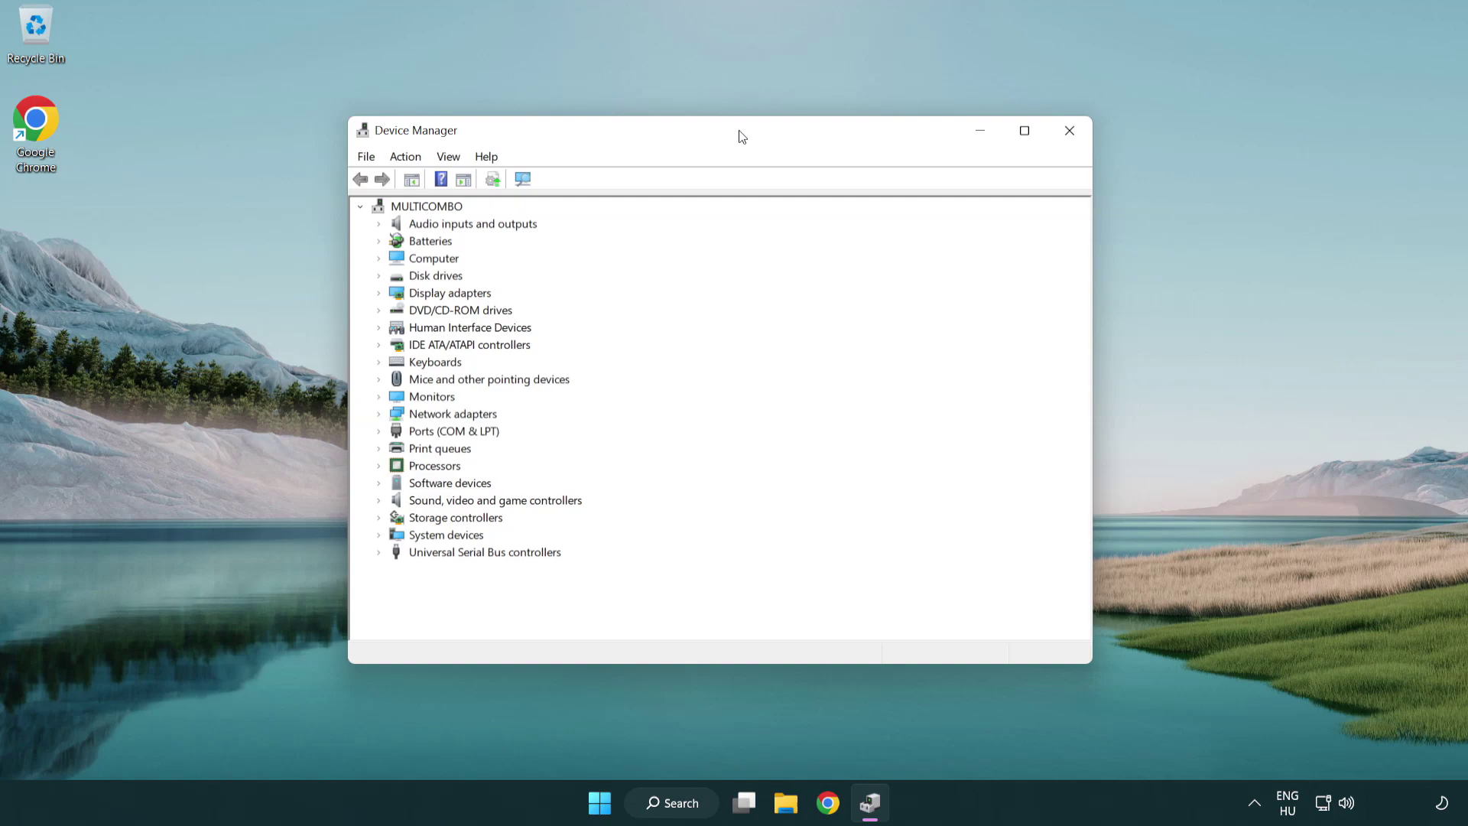
click(410, 504)
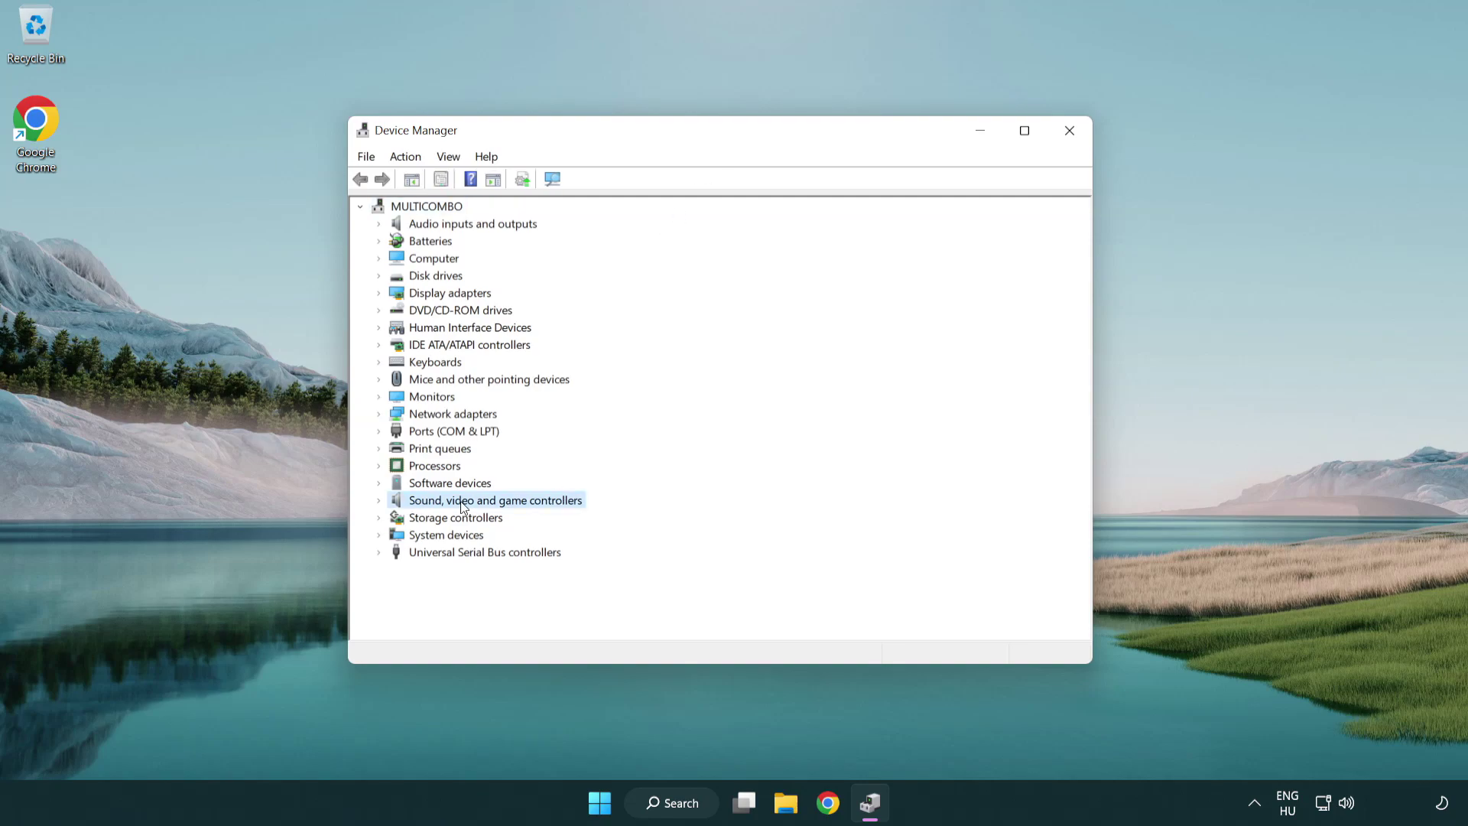
click(380, 502)
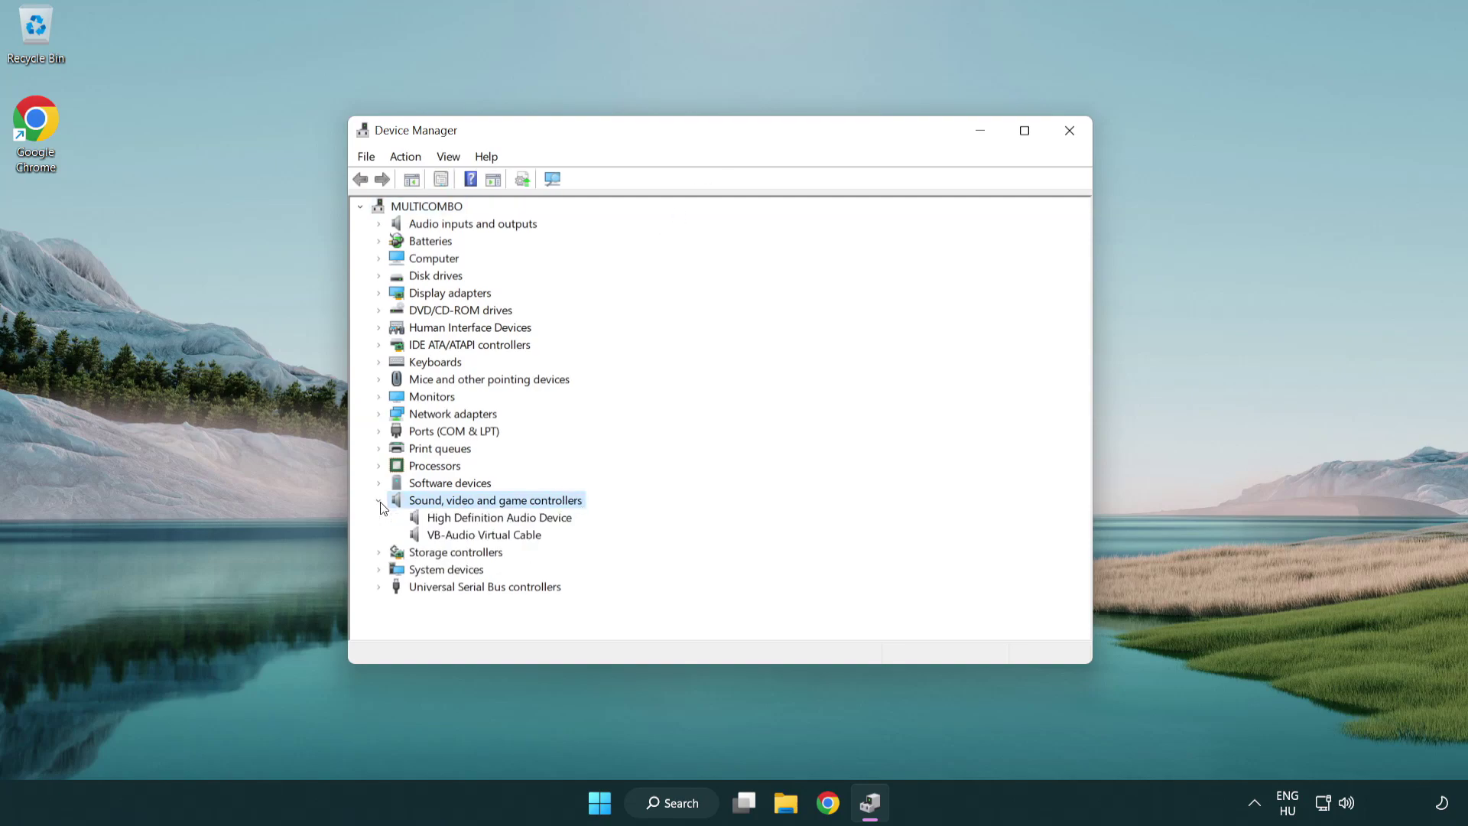
click(455, 520)
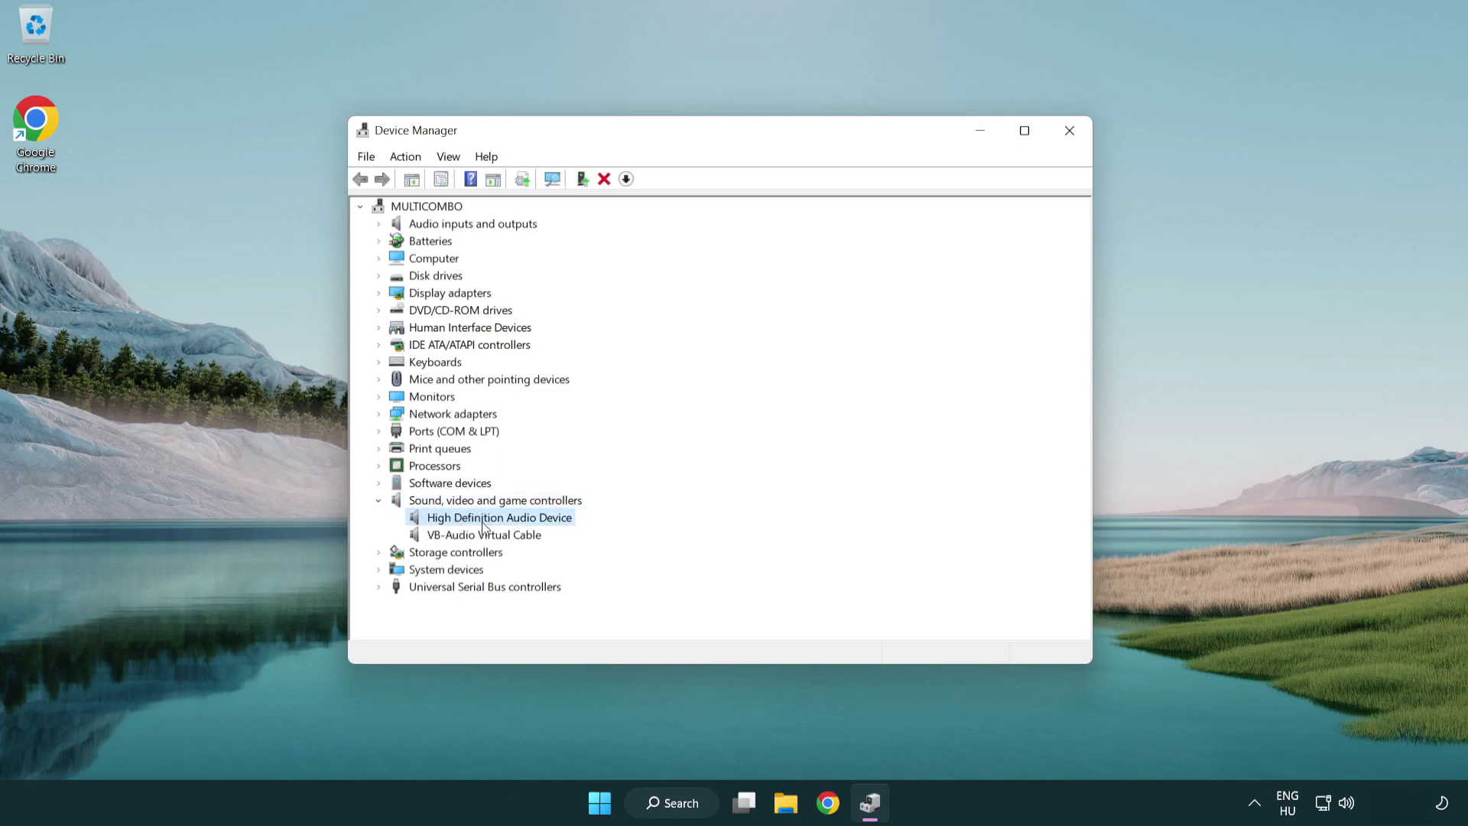
right_click(512, 517)
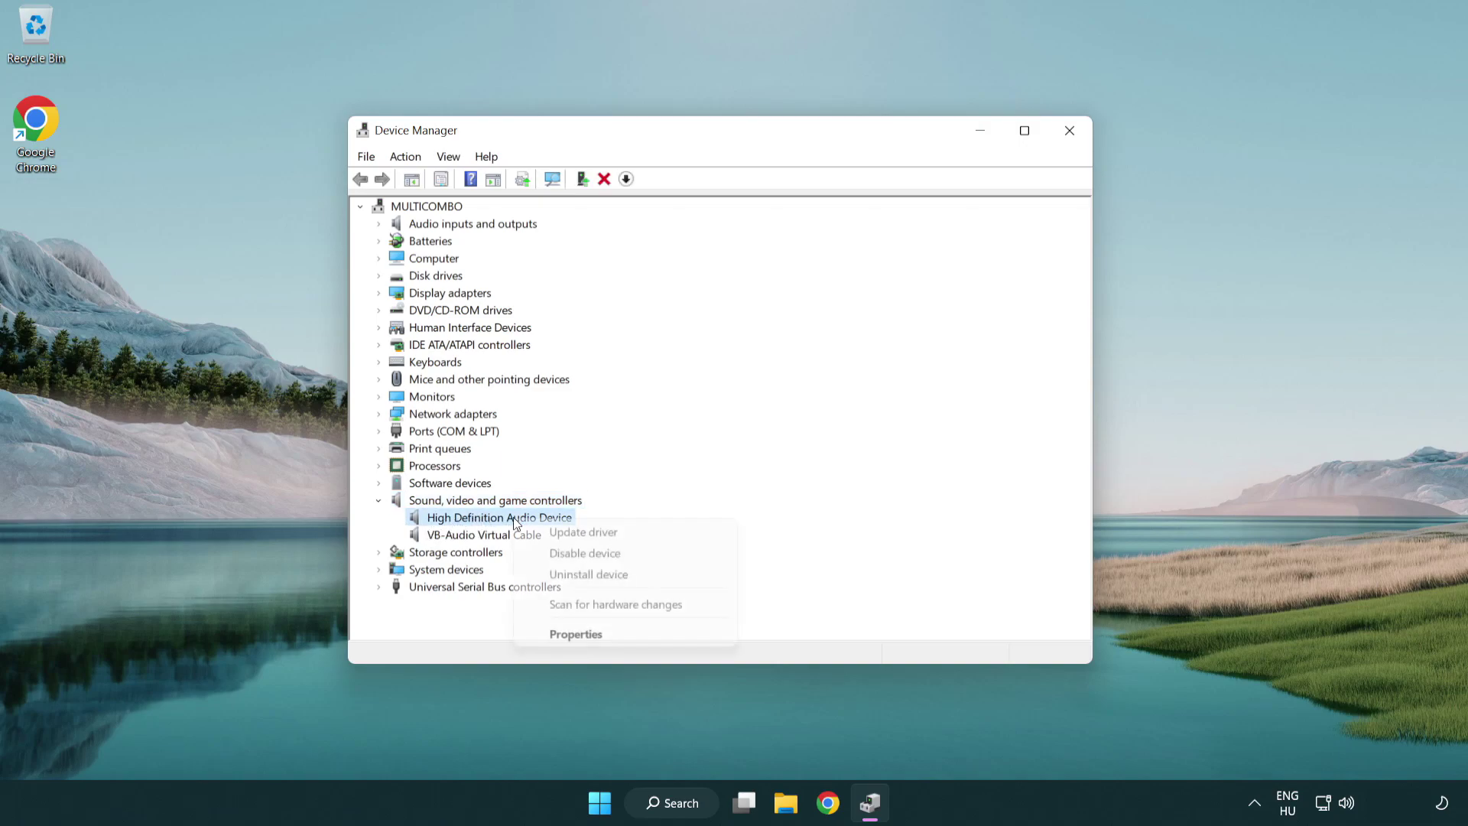
Reinstall the High Definition Audio Device driver by picking it from the computer's compatible drivers.
click(633, 533)
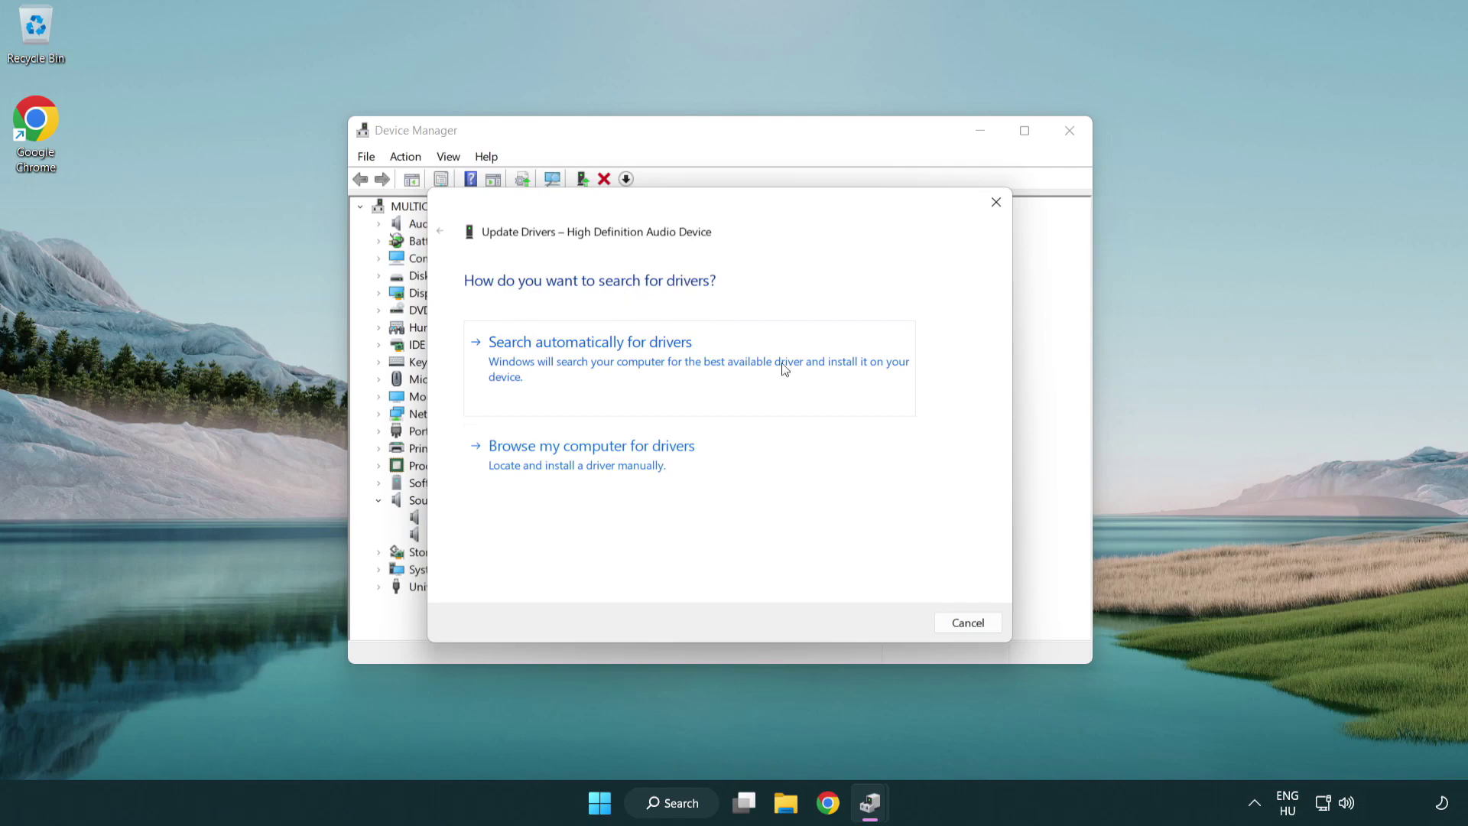
click(595, 479)
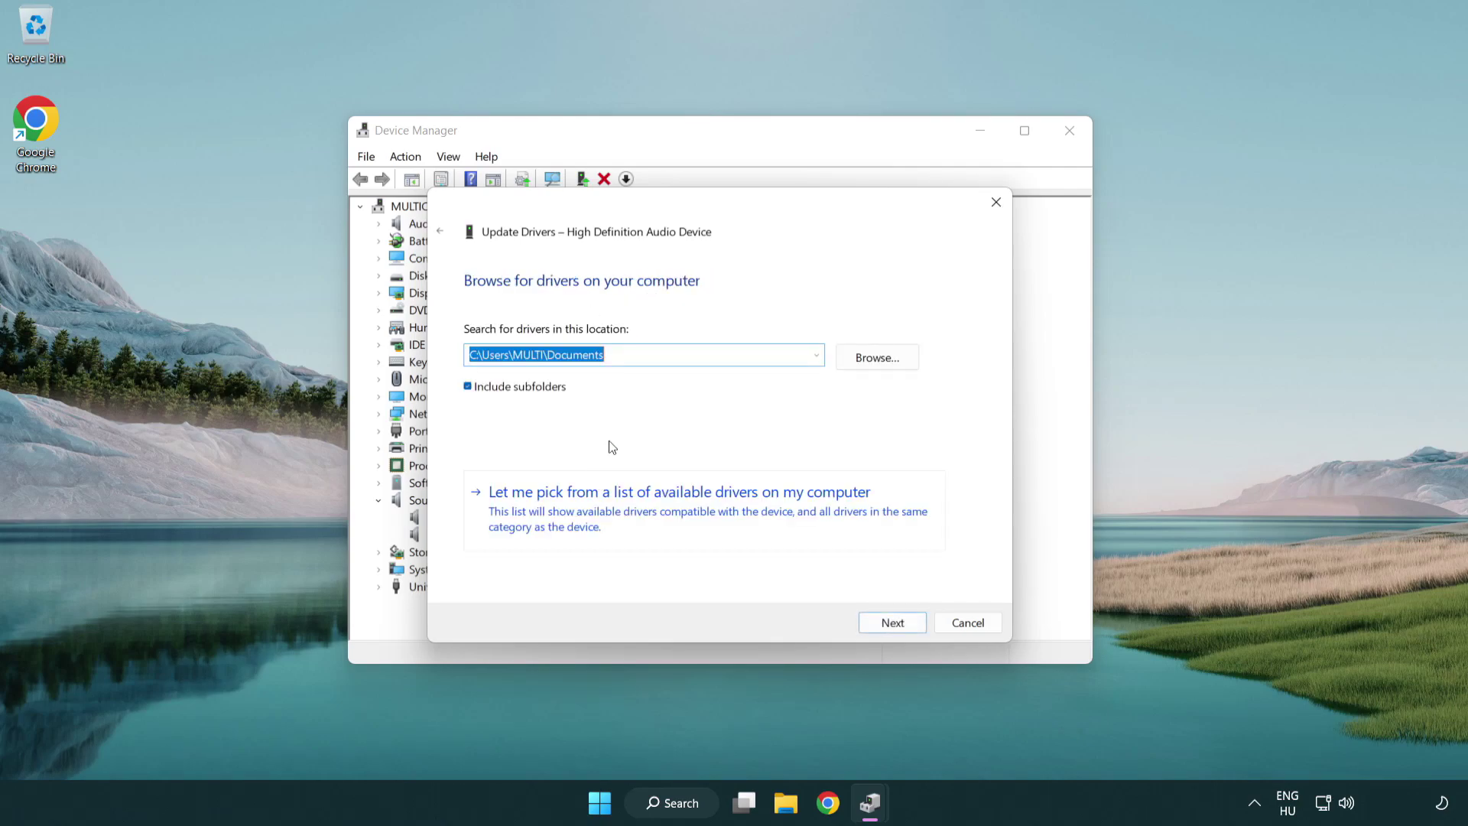
click(707, 521)
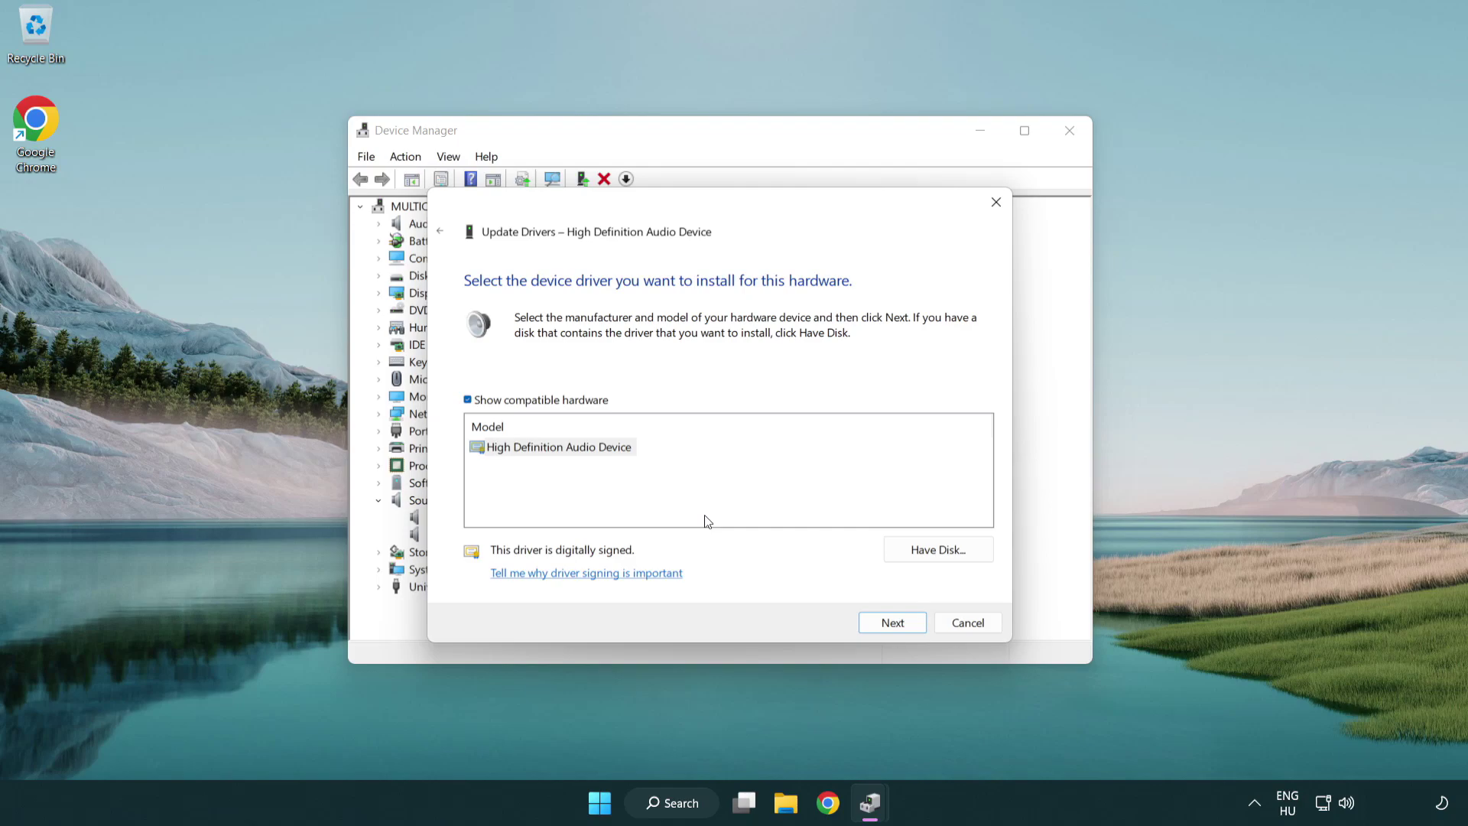
click(494, 459)
click(471, 449)
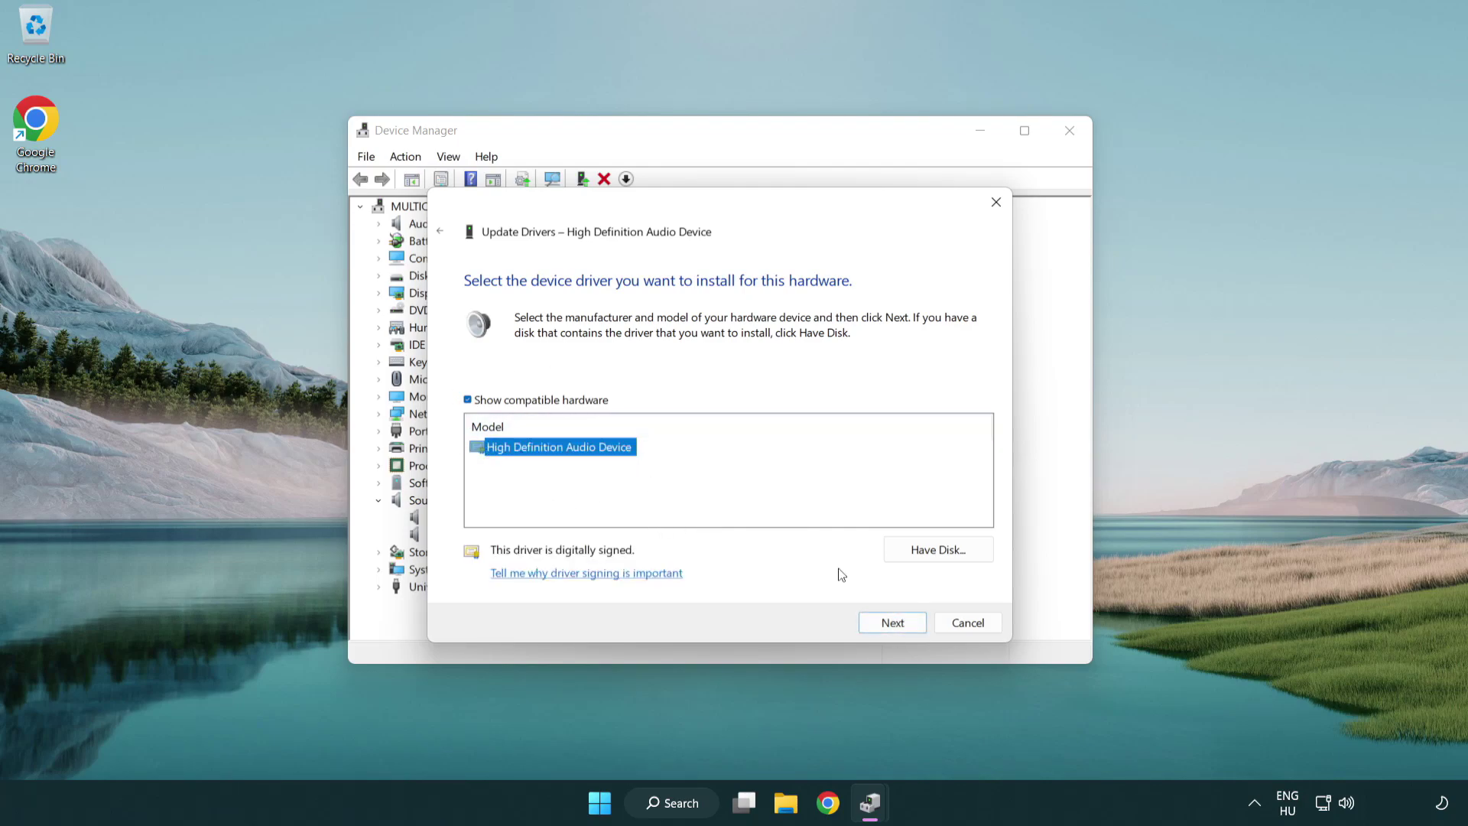
click(910, 629)
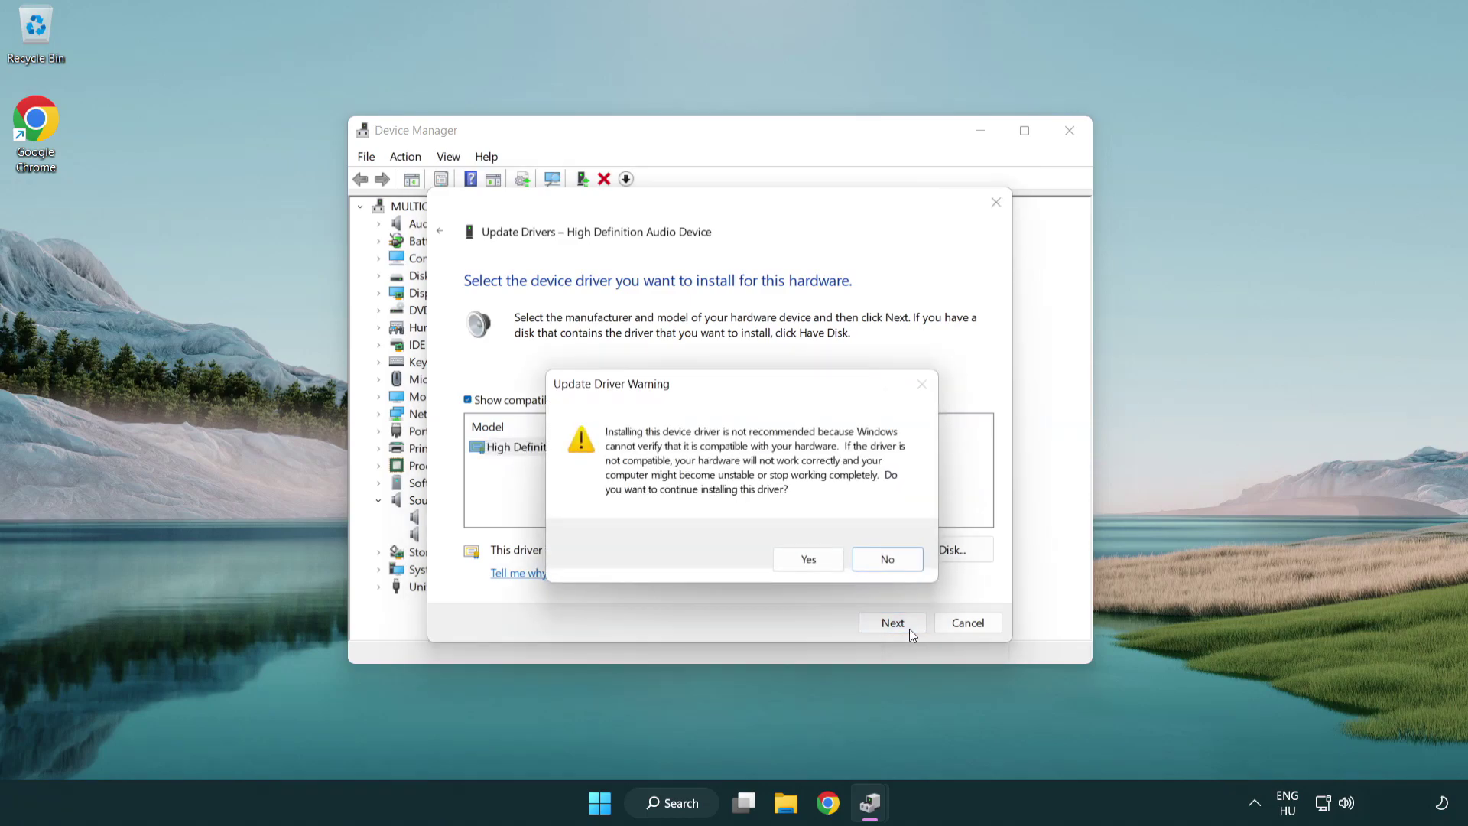
click(810, 563)
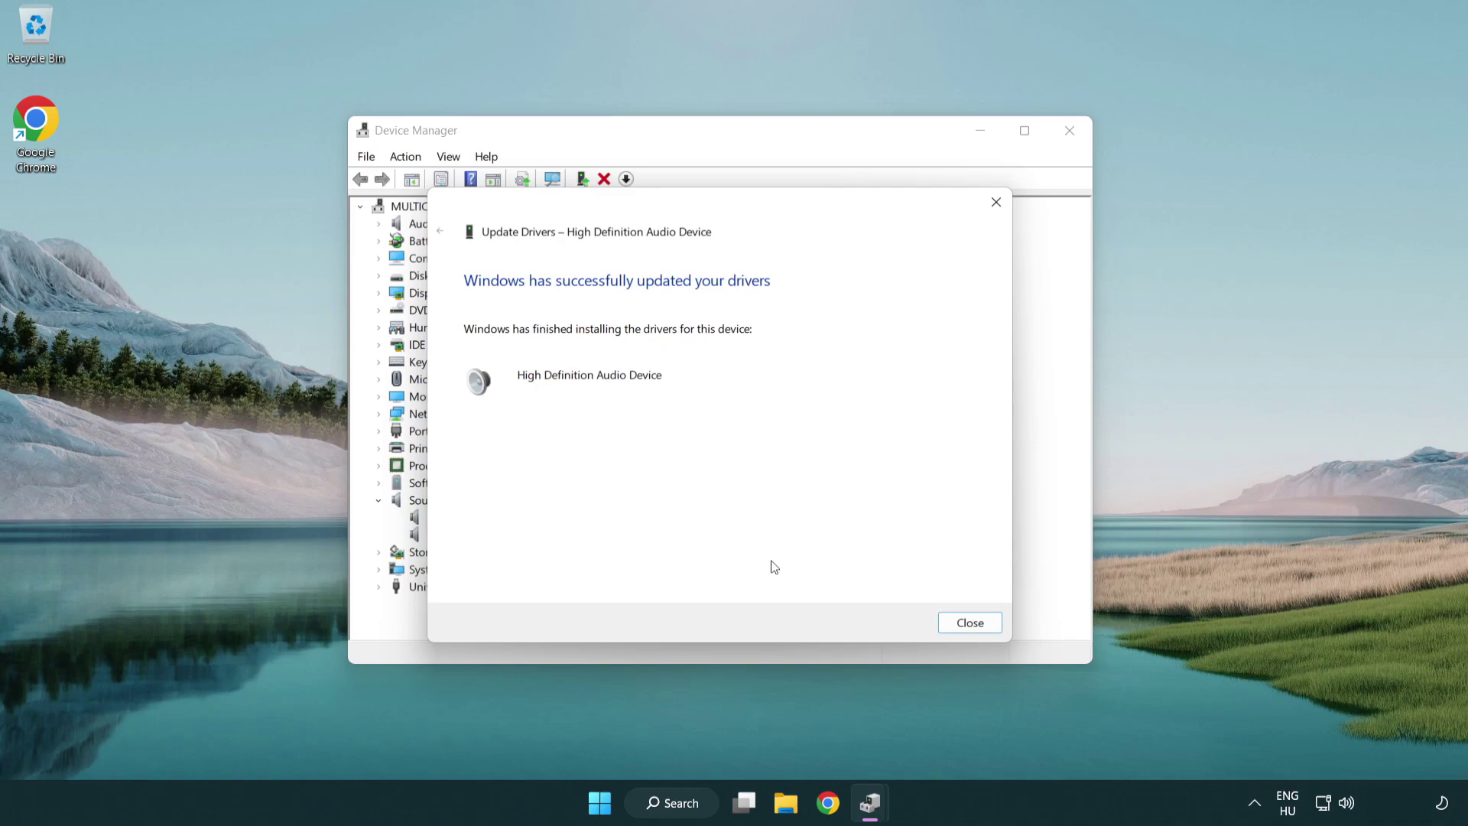
Close the driver wizard and Device Manager, then check the Start menu's restart options.
click(971, 627)
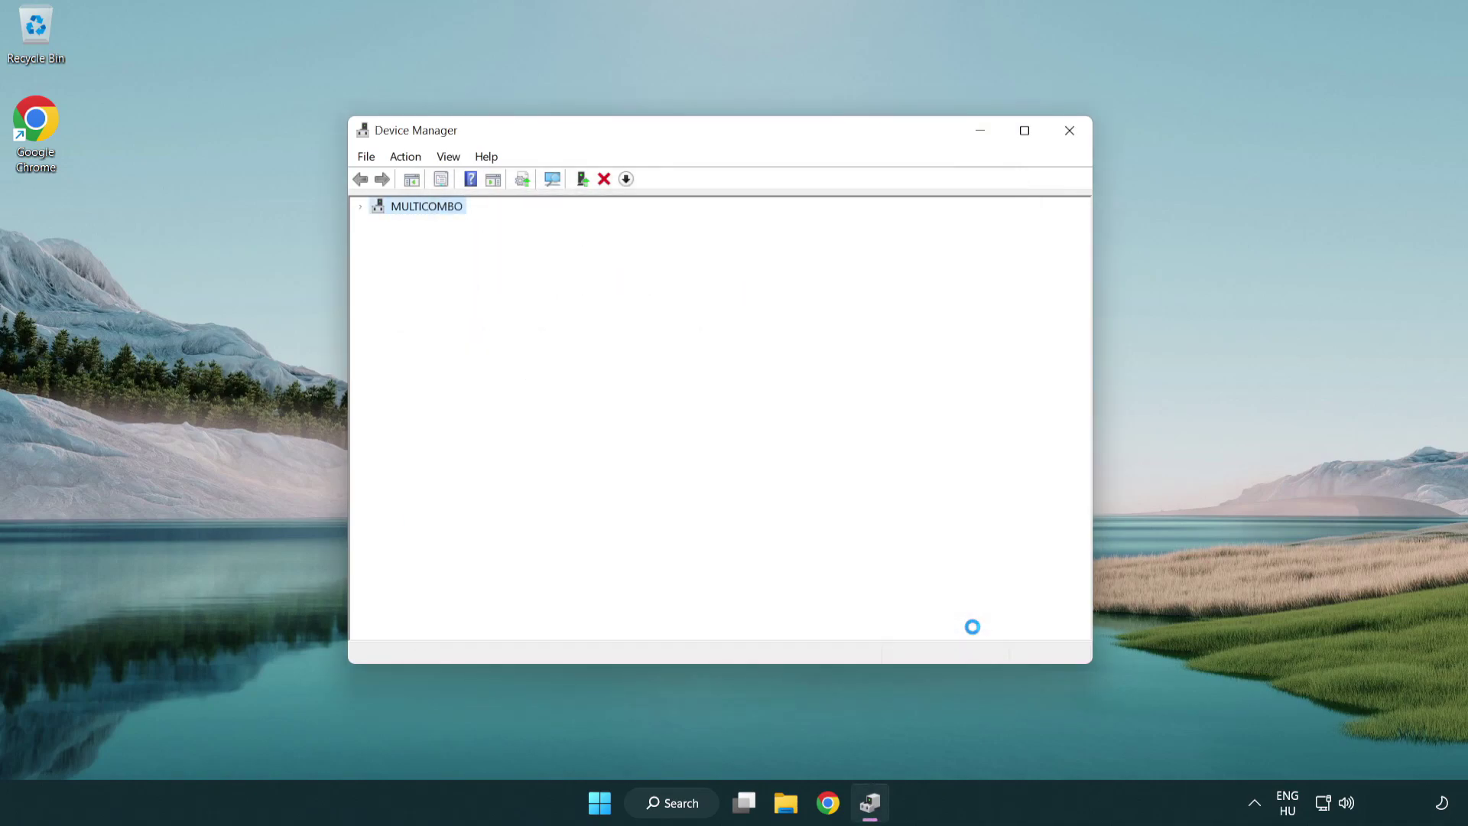
click(1070, 132)
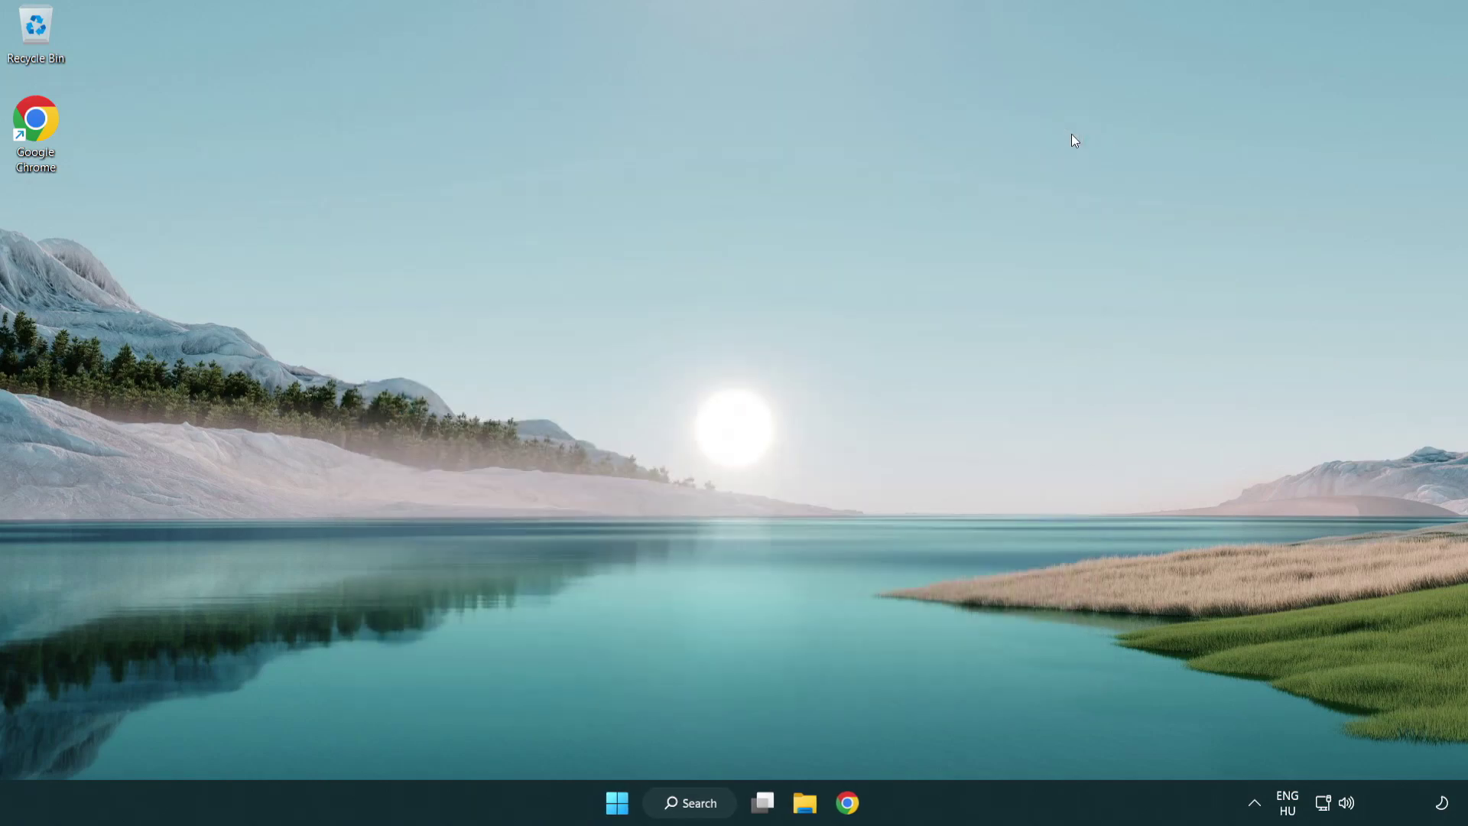
click(623, 801)
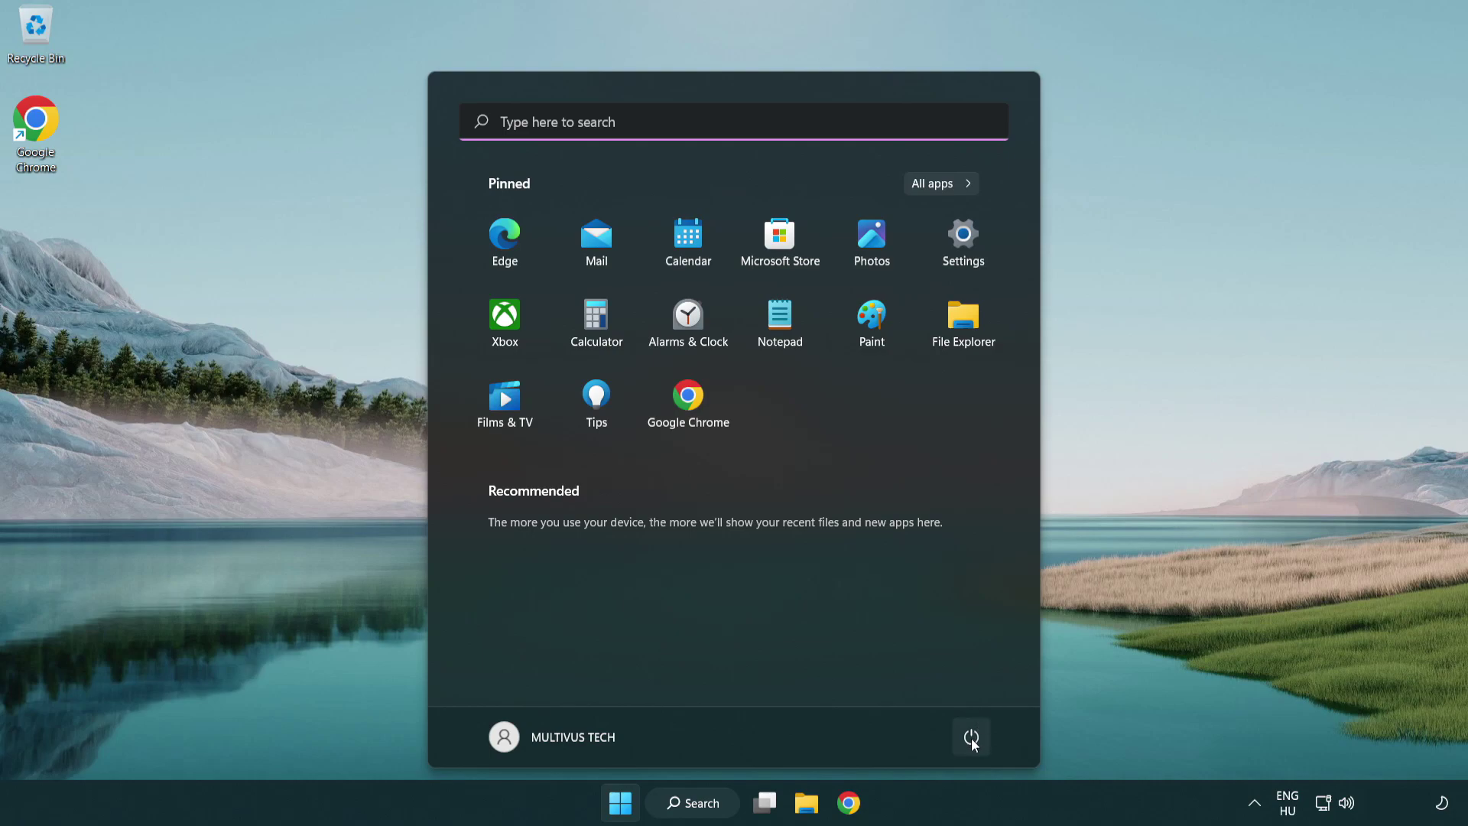
click(971, 737)
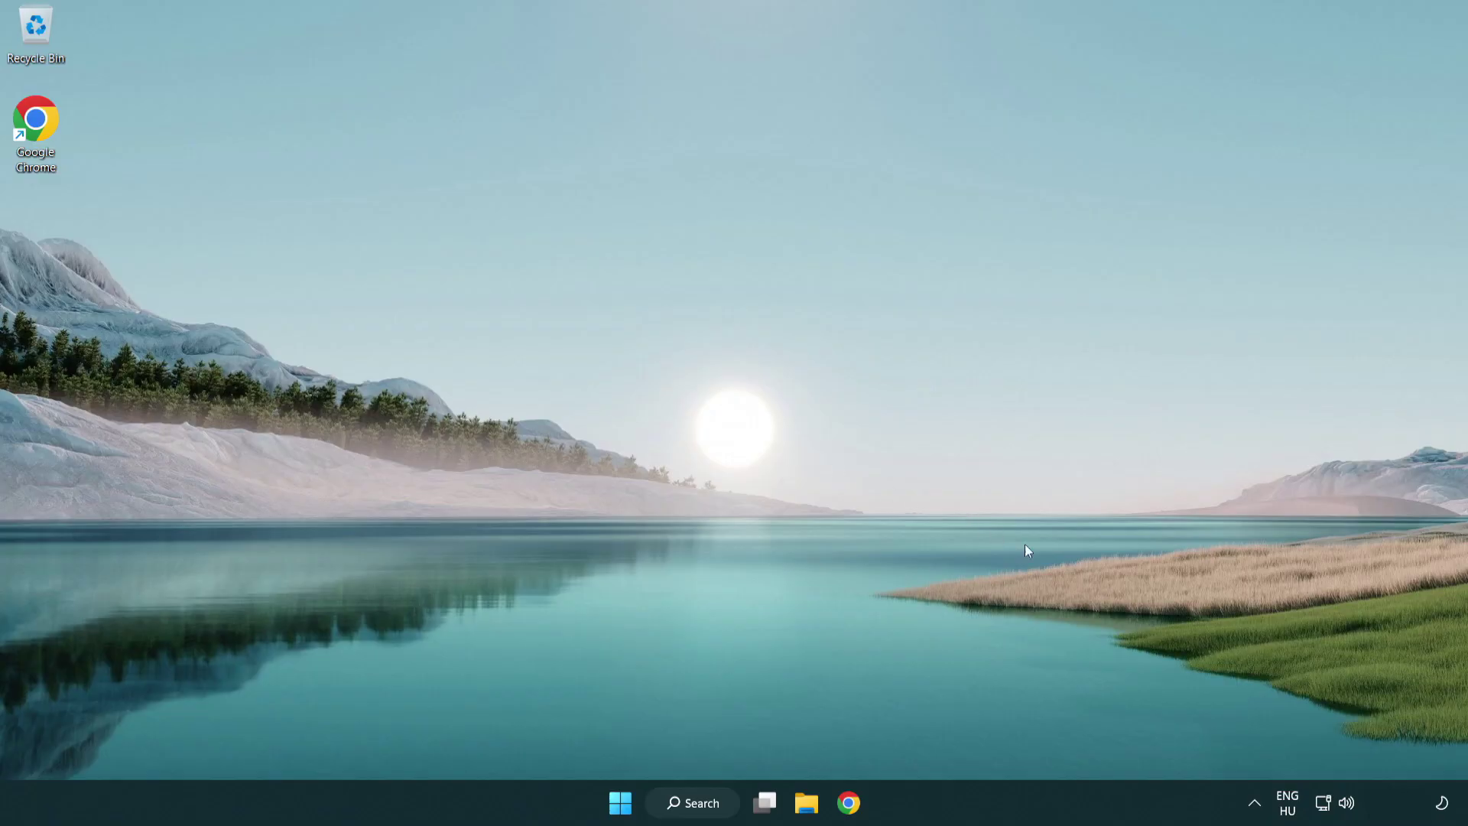
Start the sound troubleshooter from the taskbar speaker icon's Troubleshoot sound problems option.
right_click(1349, 807)
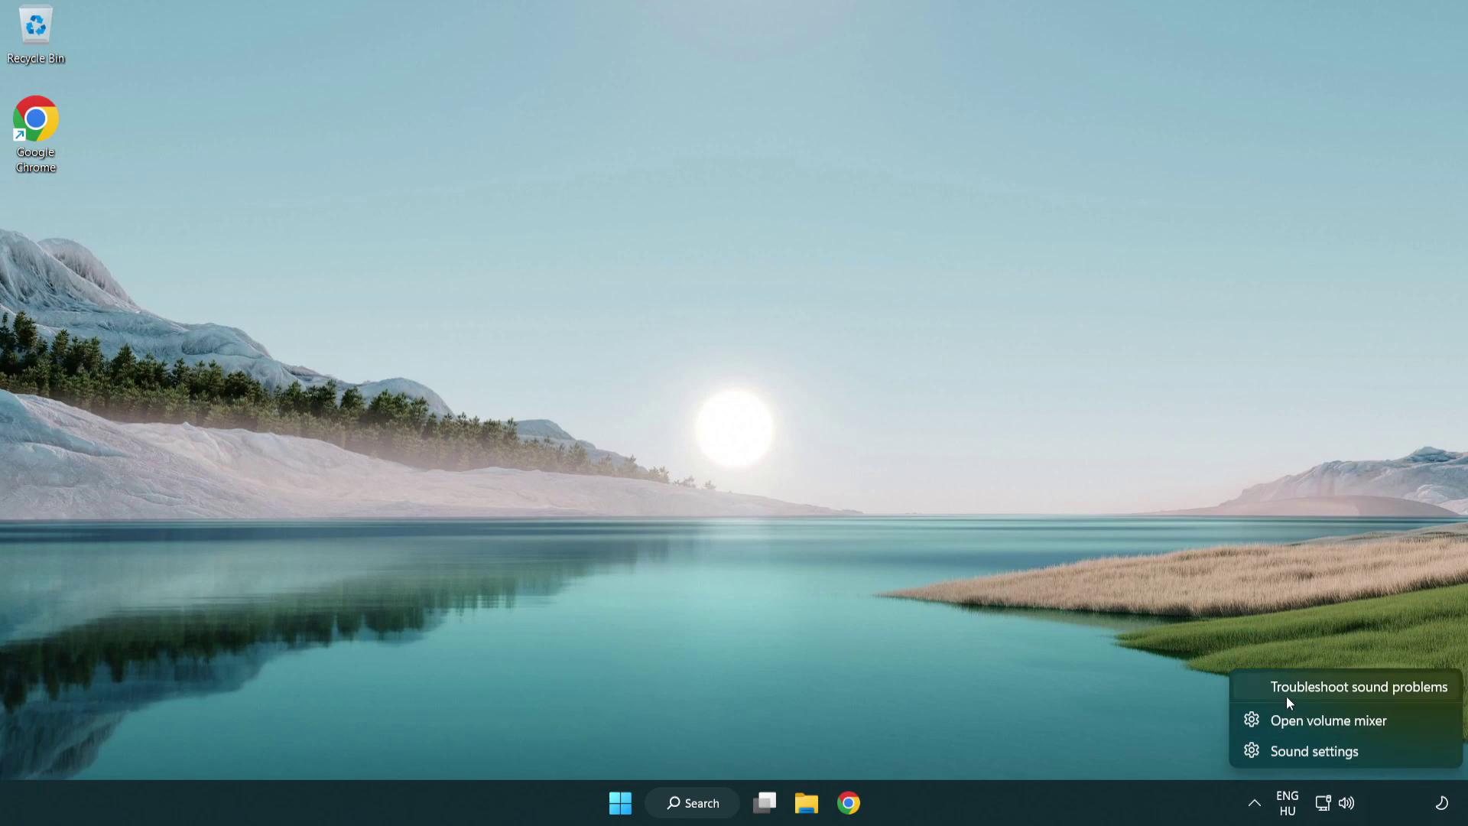
click(1339, 691)
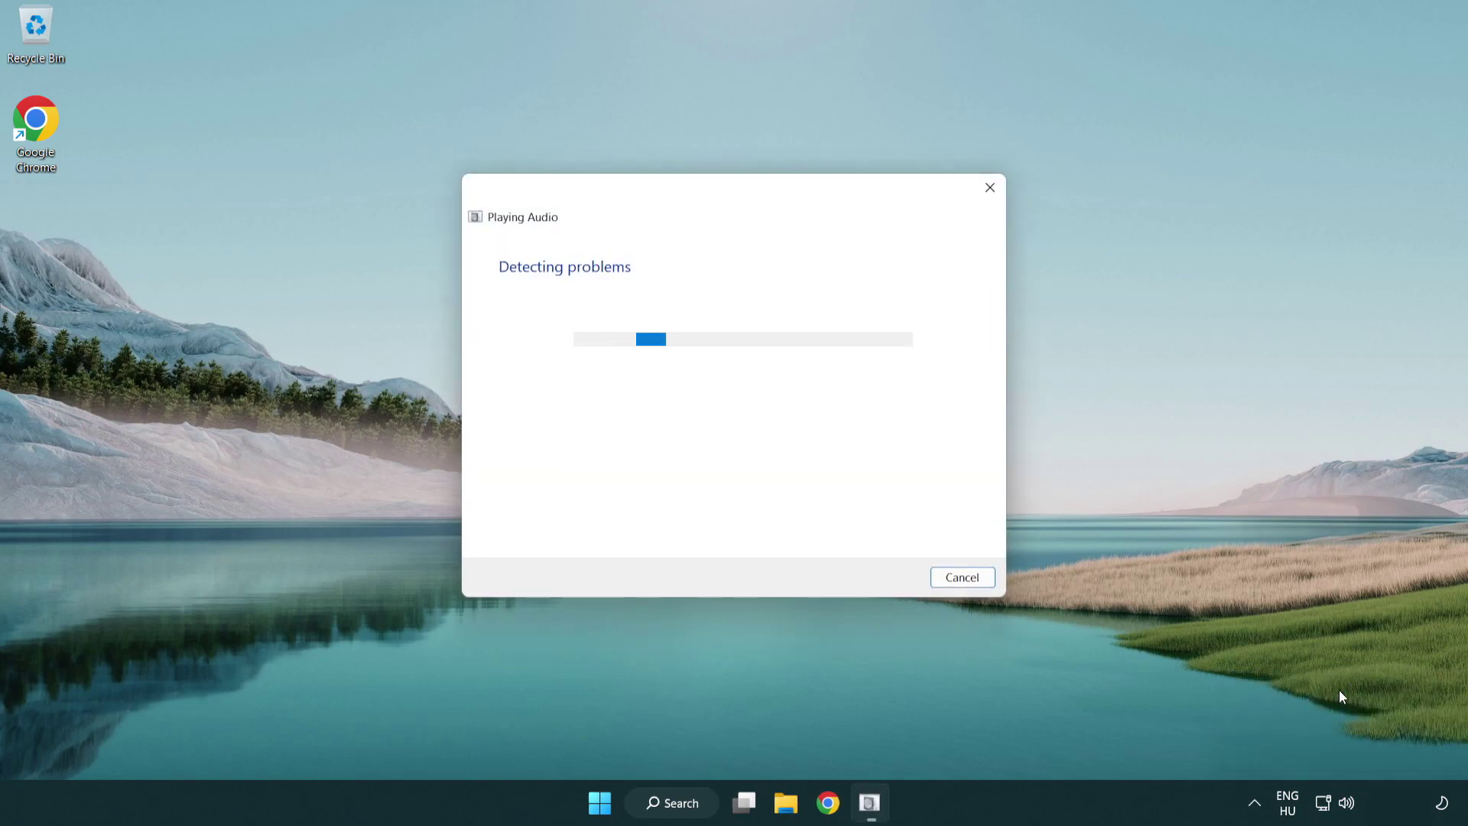